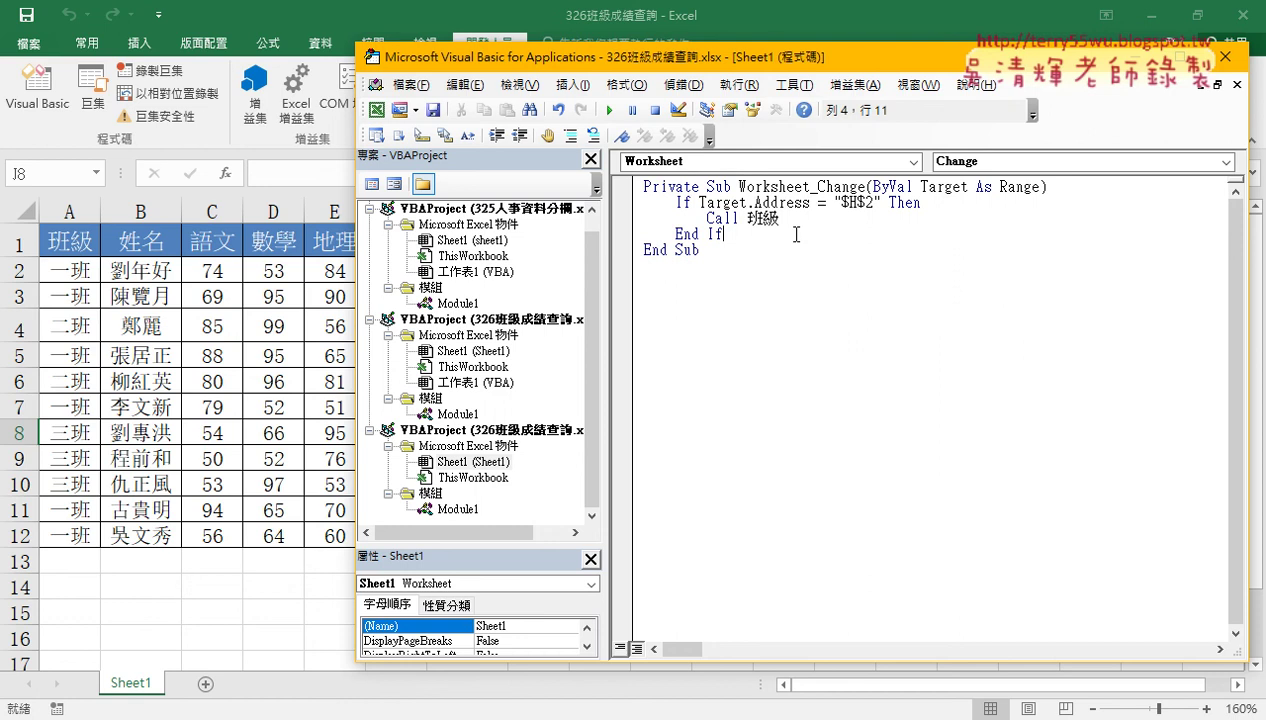
Select the H2 check condition in the macro notes and return to the worksheet.
left_click_drag(698, 202, 880, 203)
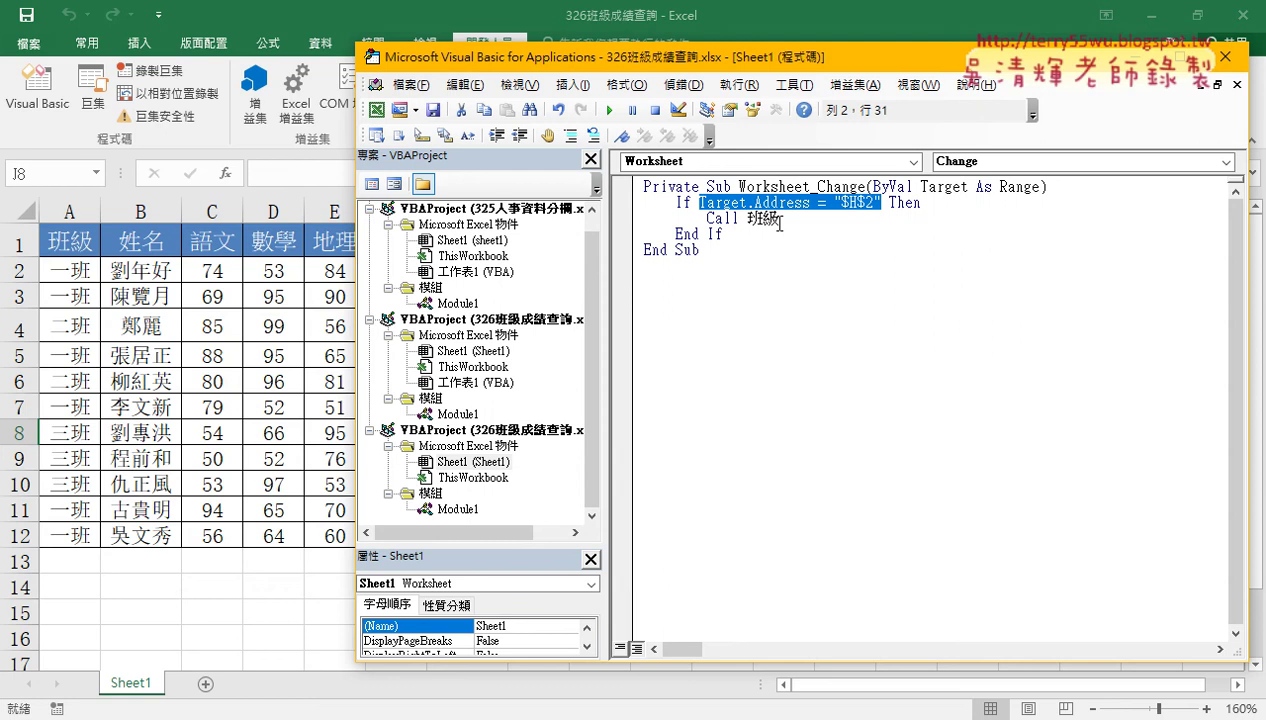
left_click(300, 263)
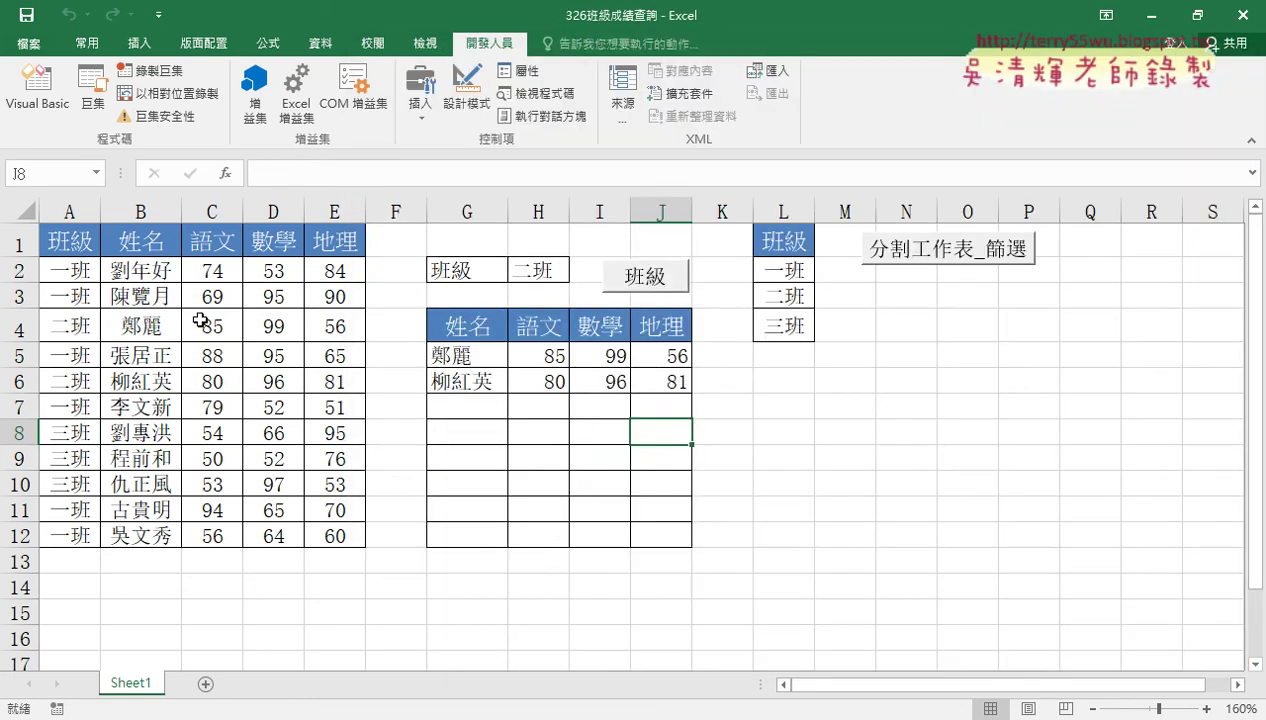
left_click(212, 326)
Cut the 班級 macro button from the sheet.
right_click(666, 278)
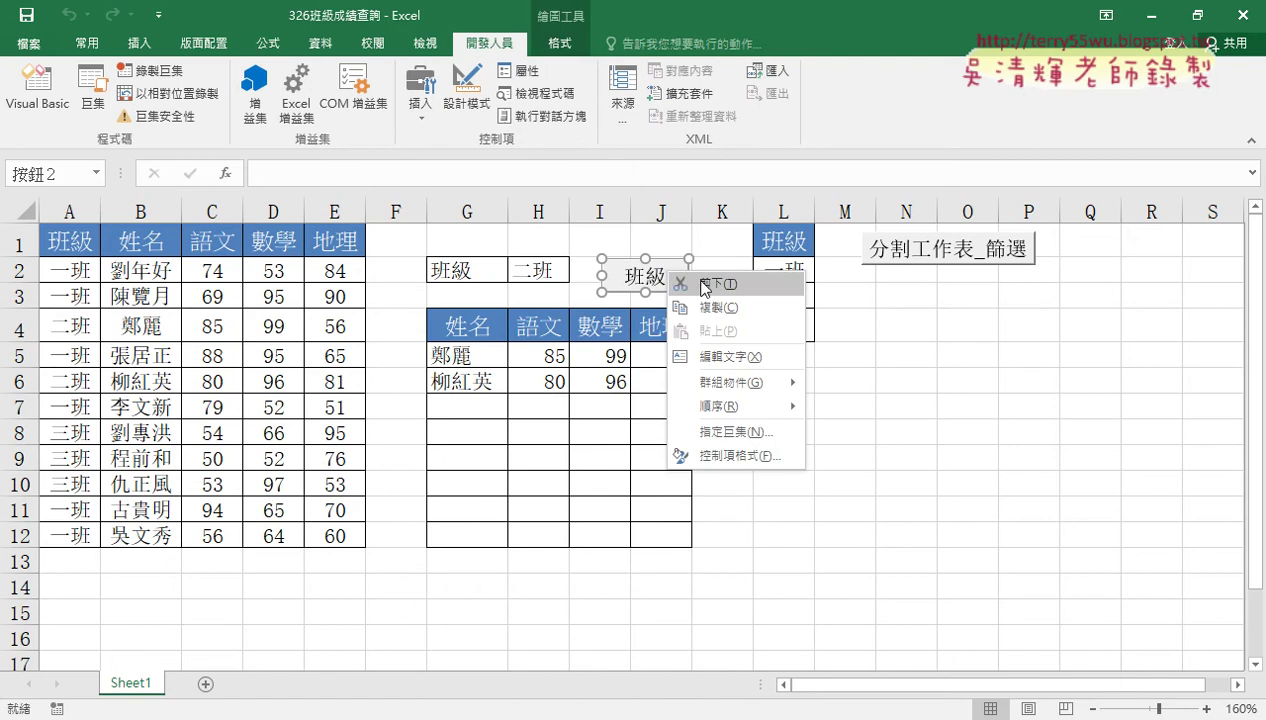
left_click(765, 283)
left_click(650, 277)
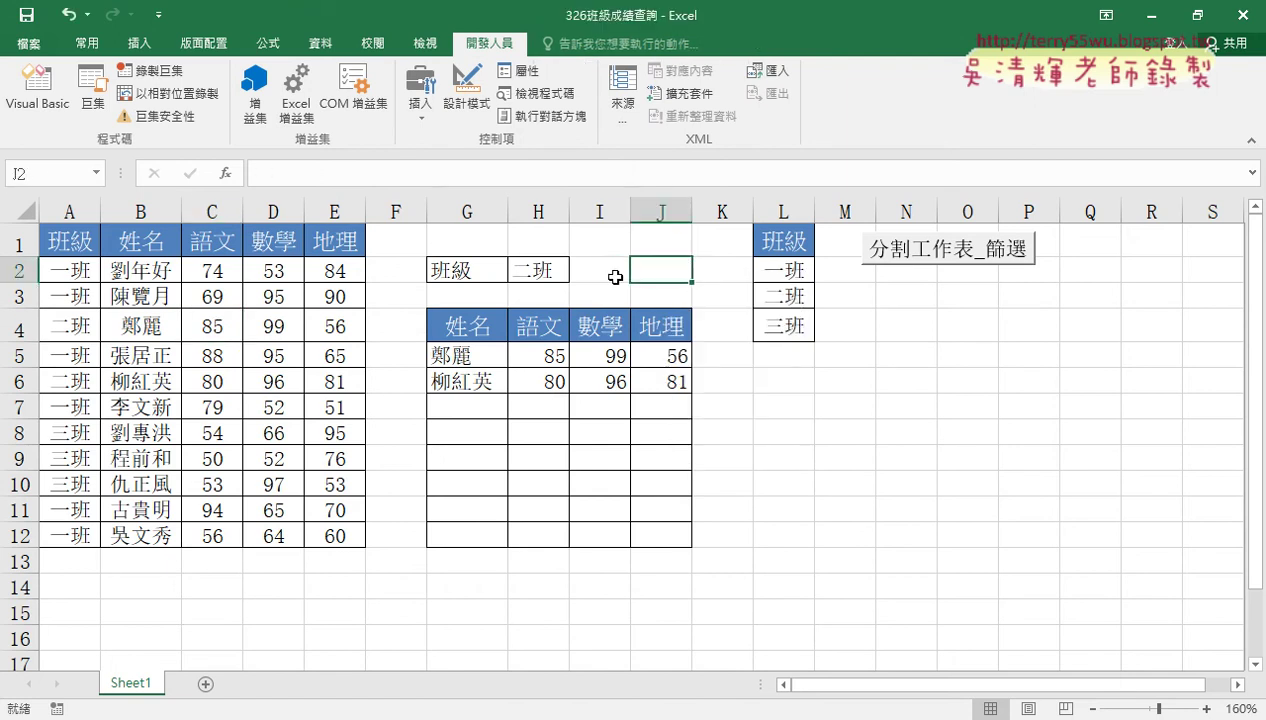
Set H2 to 一班, then 三班, so the table lists the three 三班 students.
left_click(552, 271)
left_click(578, 273)
left_click(555, 295)
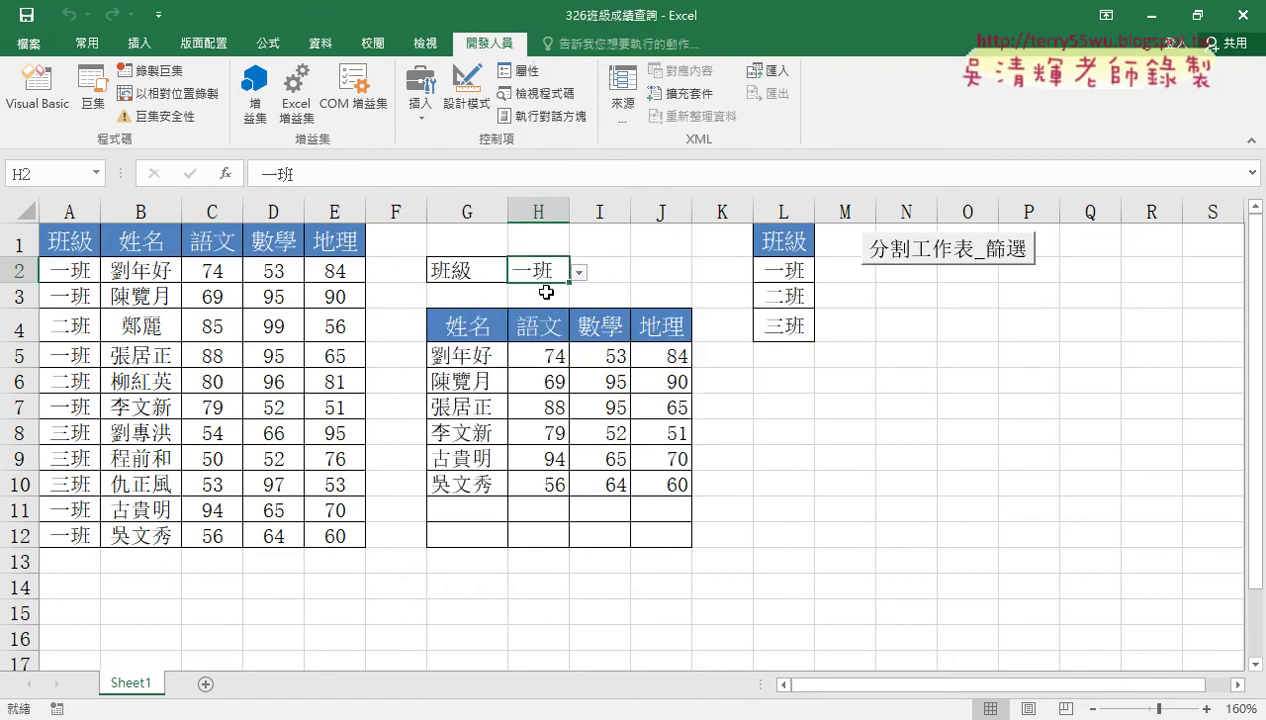
left_click(578, 272)
left_click(559, 343)
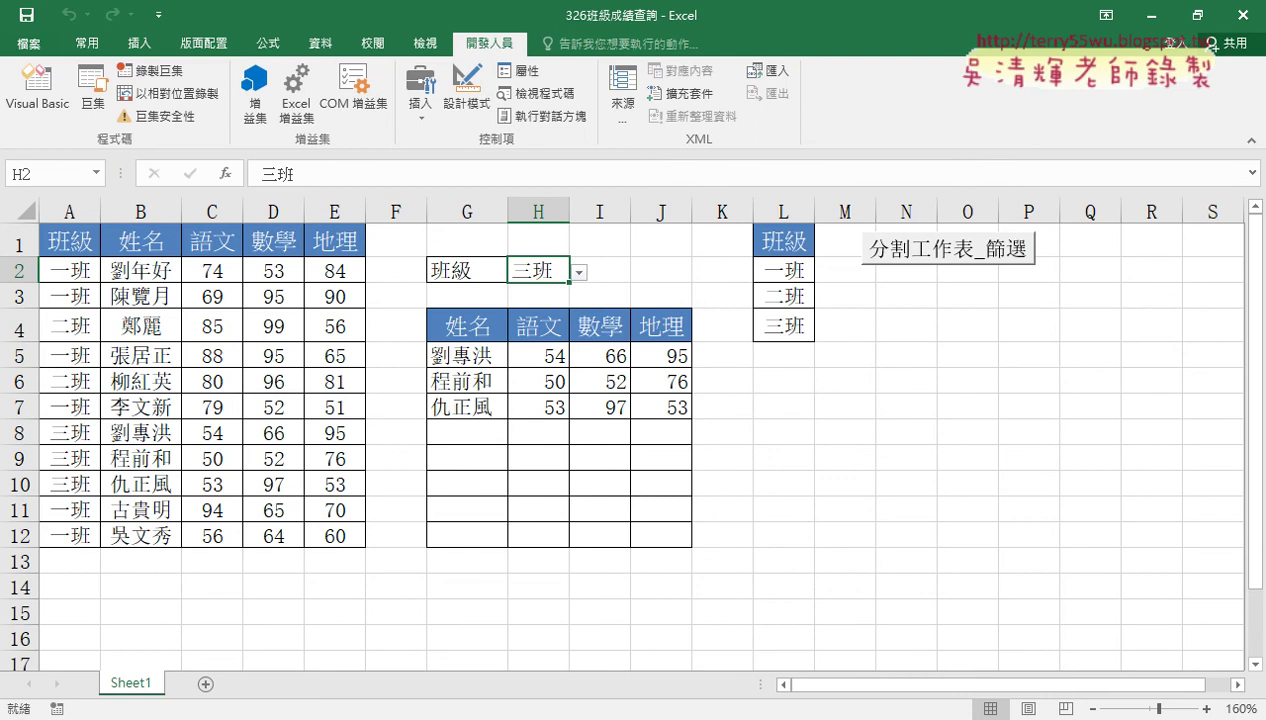
left_click(330, 635)
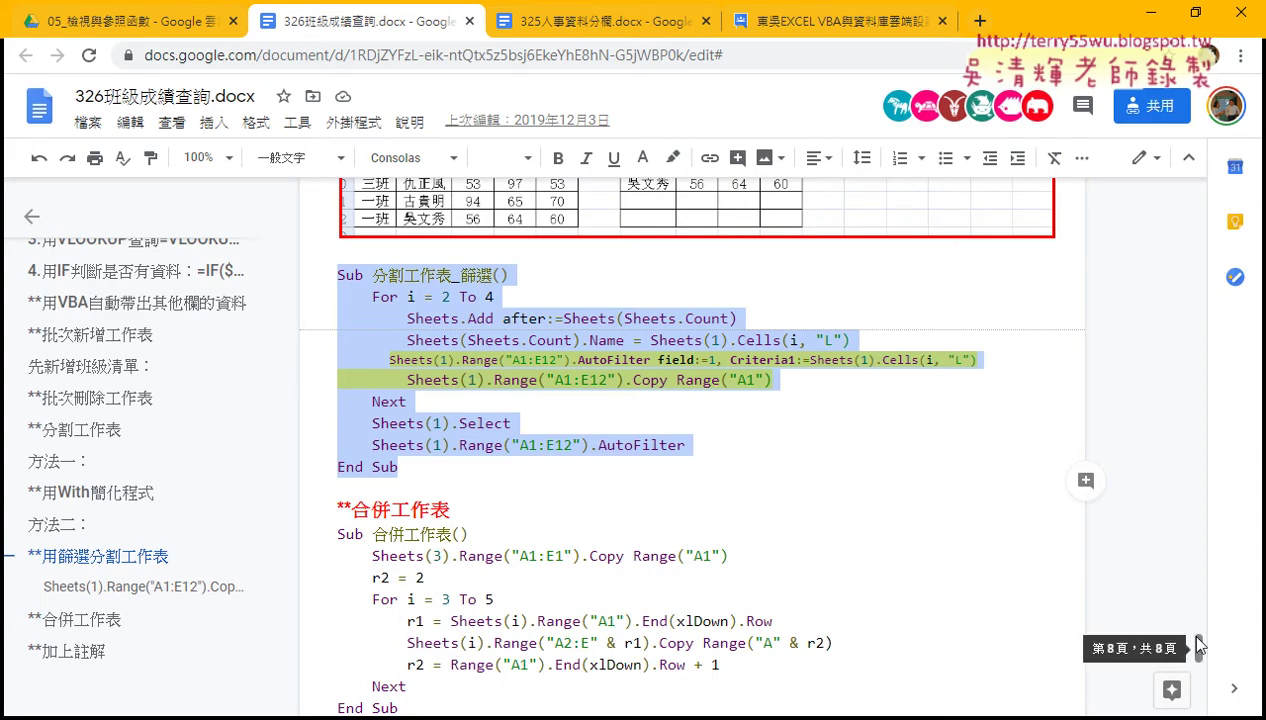
Scroll to the INDIRECT variant in the notes and select its IFERROR formula without braces.
left_click_drag(1201, 650, 1201, 195)
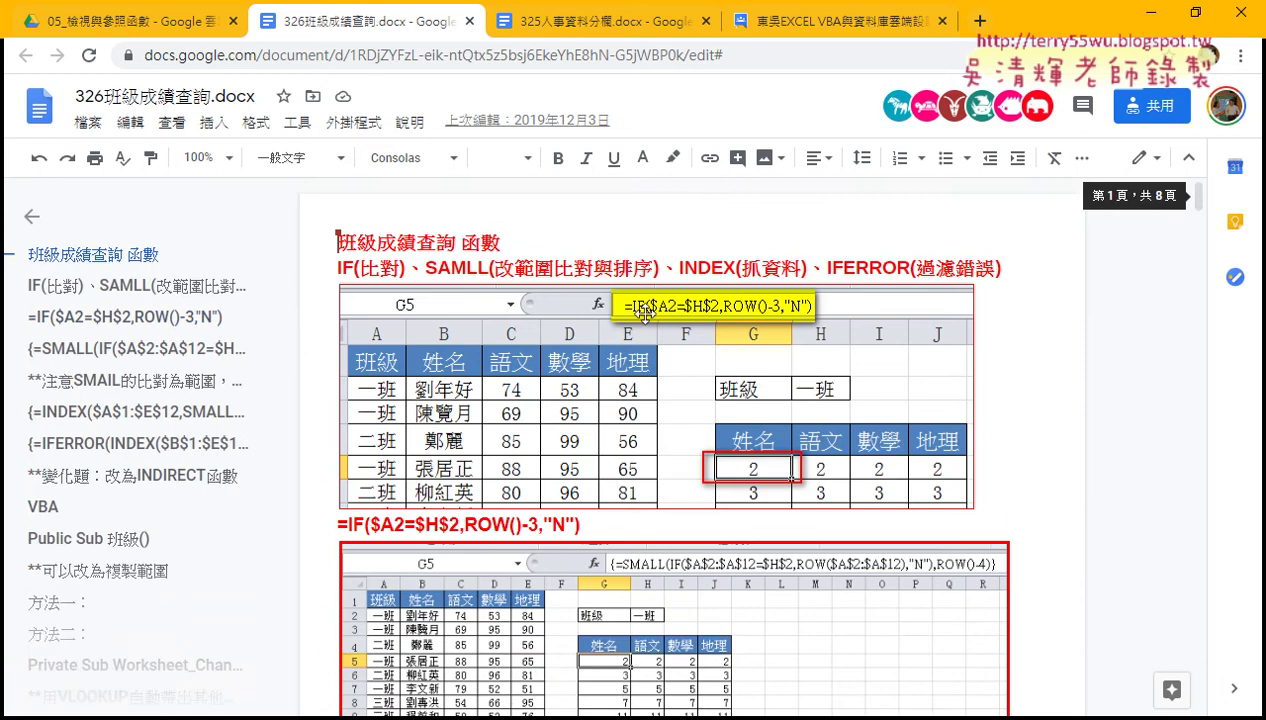
scroll(640, 310, "down", 3)
scroll(659, 373, "down", 3)
scroll(659, 373, "down", 2)
scroll(659, 373, "down", 2)
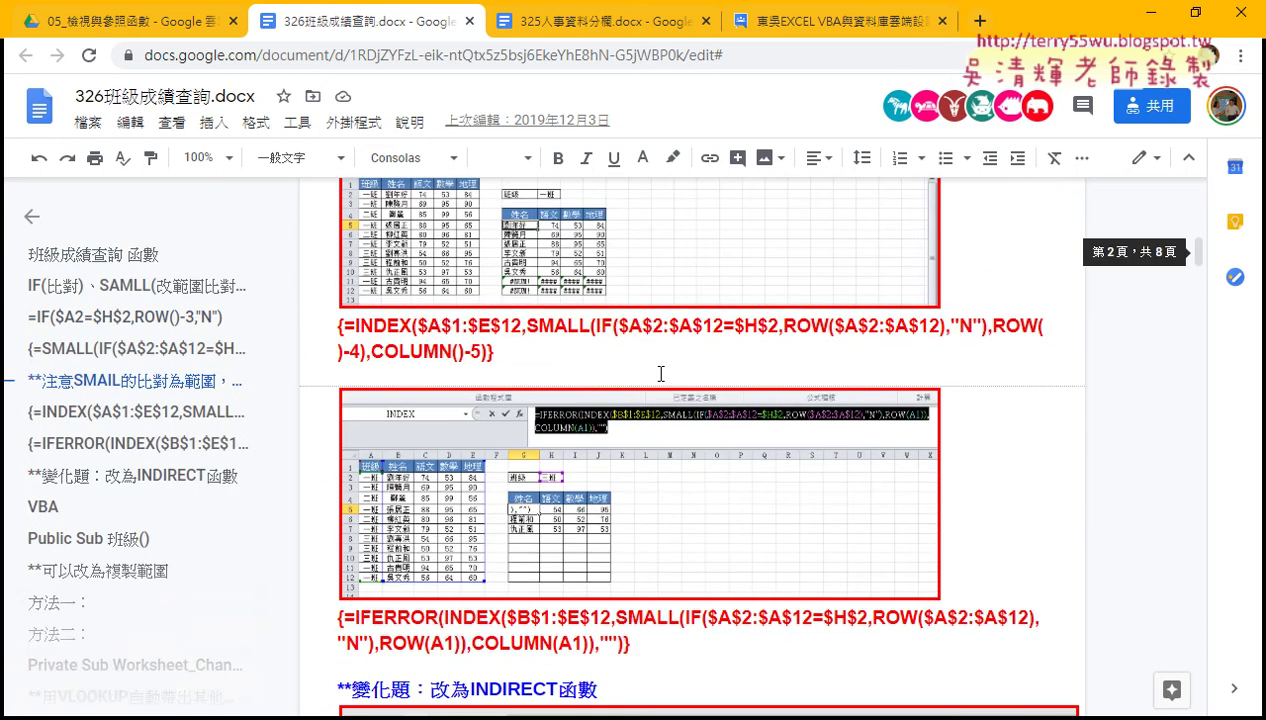
scroll(660, 375, "down", 2)
scroll(660, 375, "down", 3)
scroll(660, 375, "down", 4)
scroll(660, 375, "down", 1)
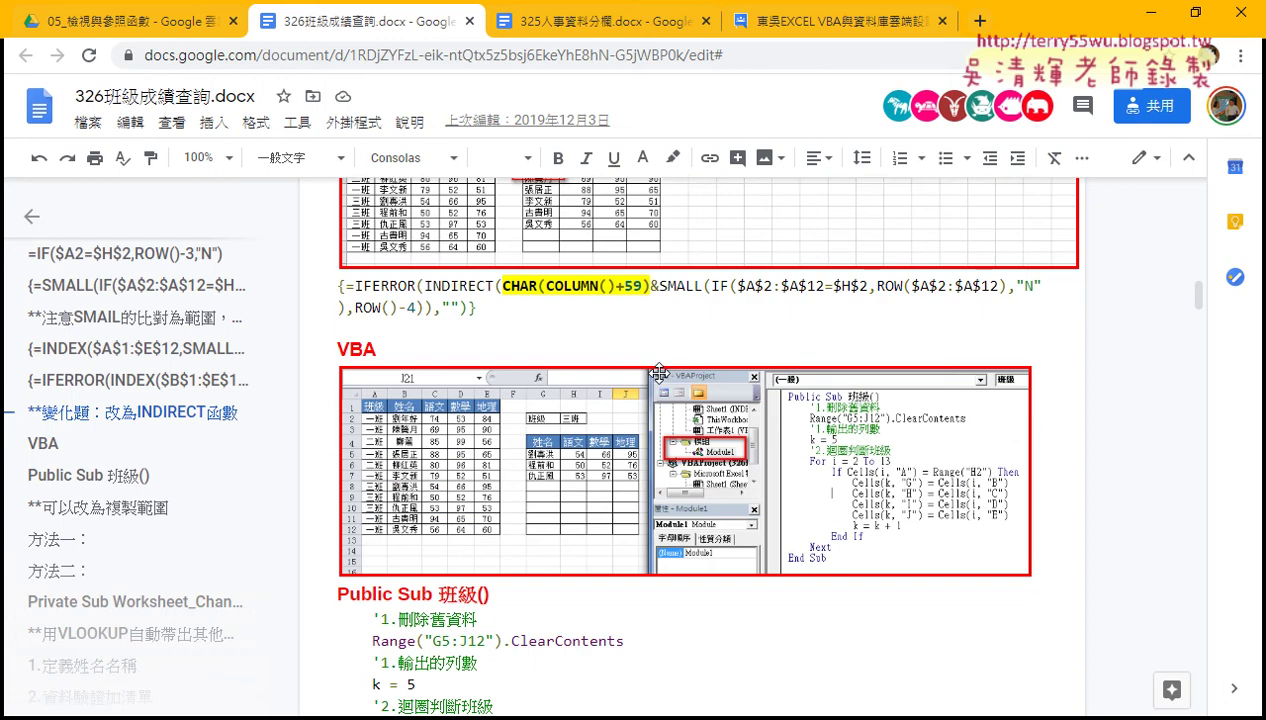
scroll(659, 373, "down", 1)
scroll(659, 373, "up", 1)
left_click_drag(480, 310, 334, 287)
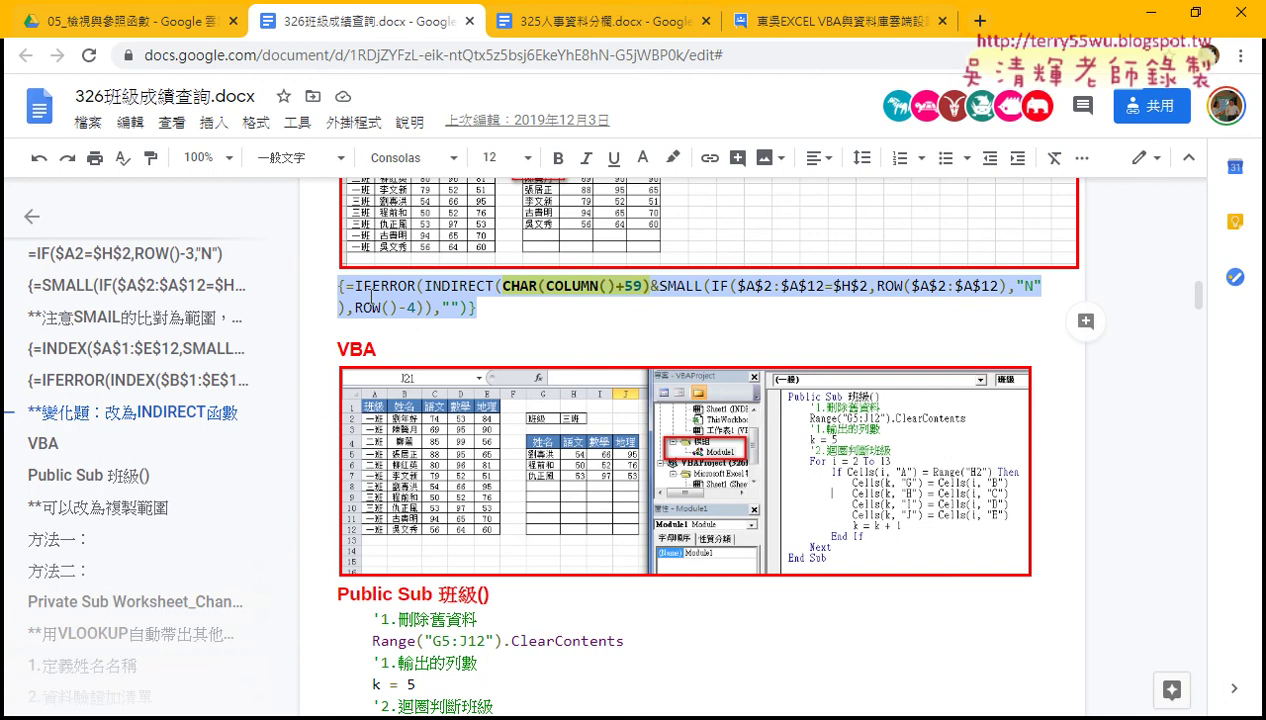
left_click(345, 287)
left_click_drag(345, 287, 474, 302)
key("ctrl+c")
Enter the copied IFERROR formula in G5 as an array formula.
left_click(1150, 14)
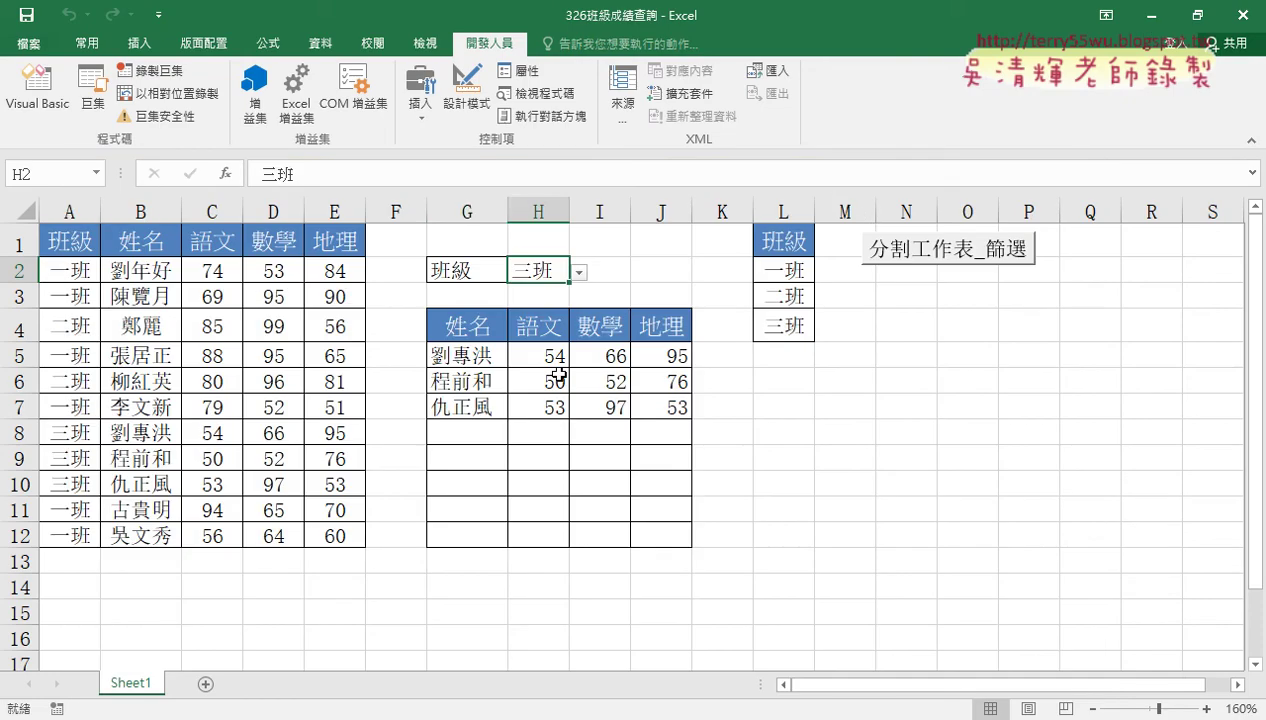
left_click(464, 357)
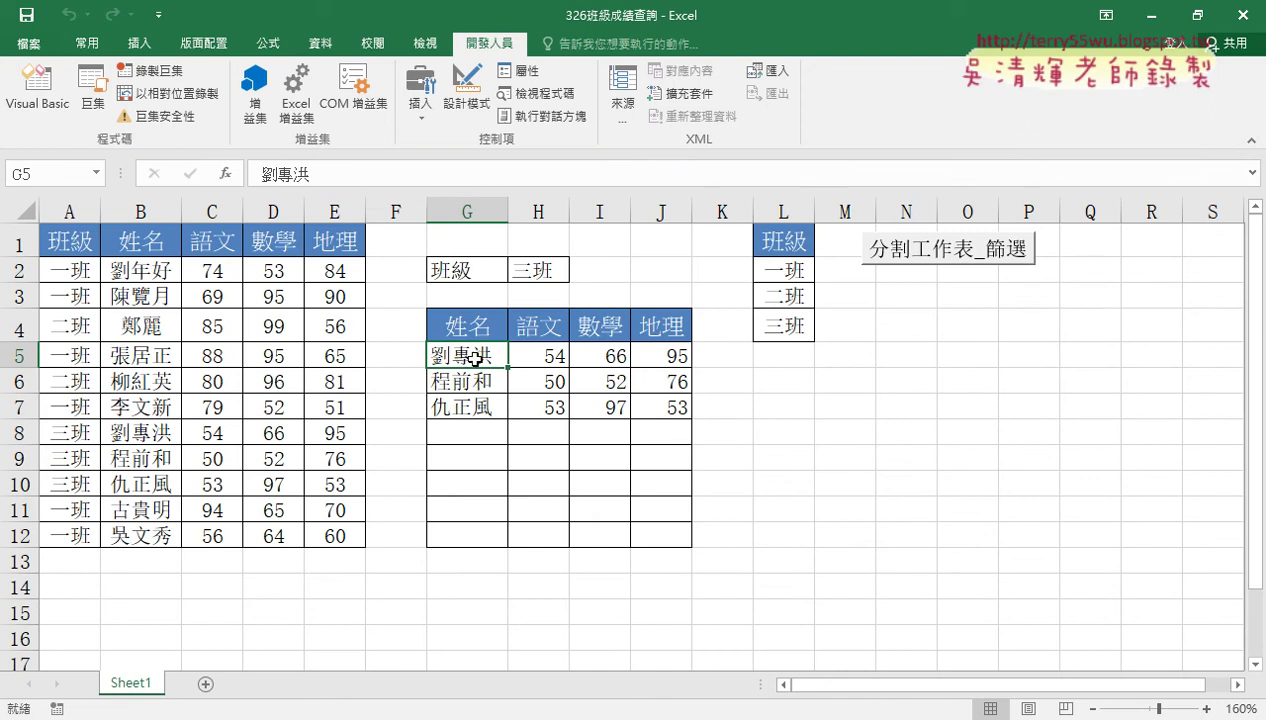
left_click_drag(345, 174, 258, 174)
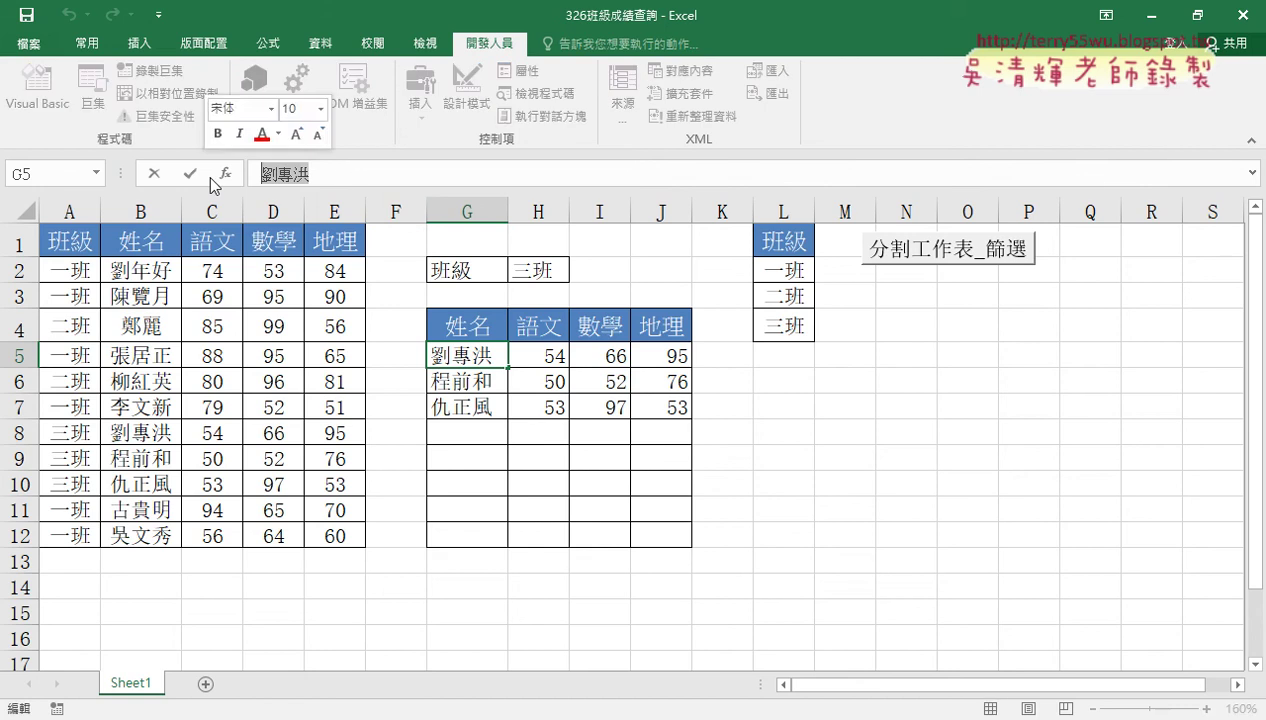
key("ctrl+v")
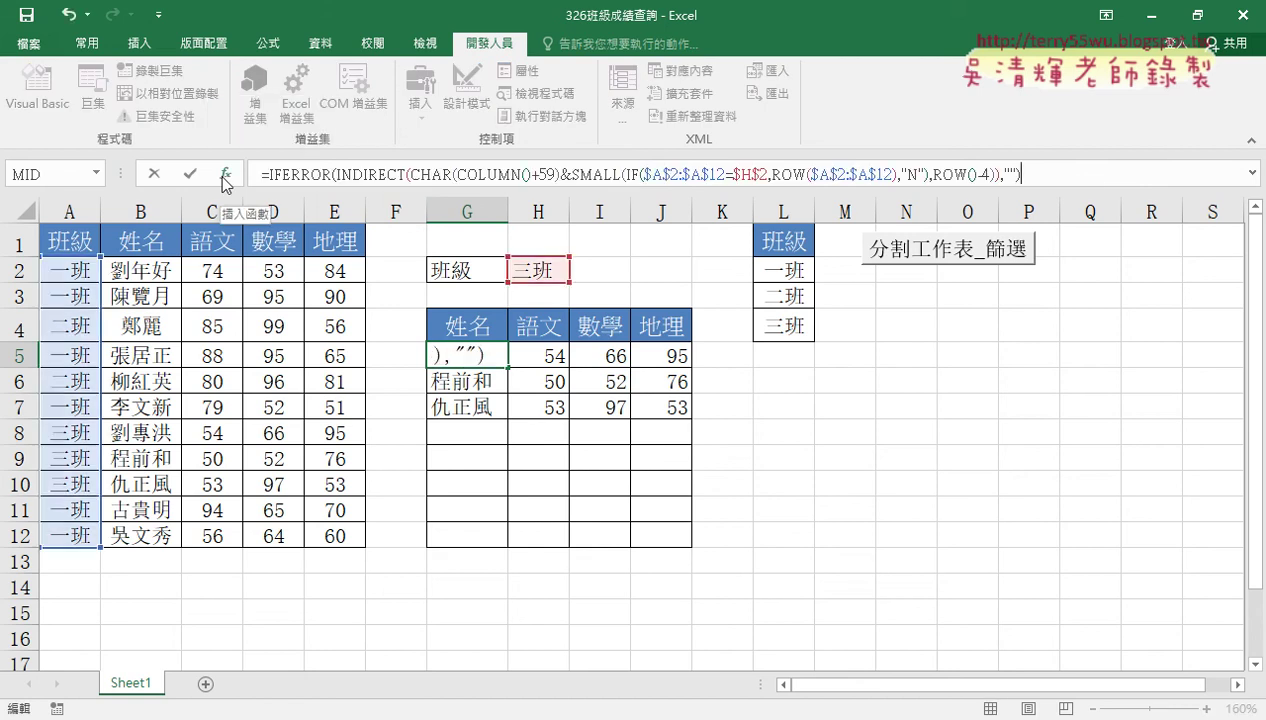
key("ctrl+shift+Return")
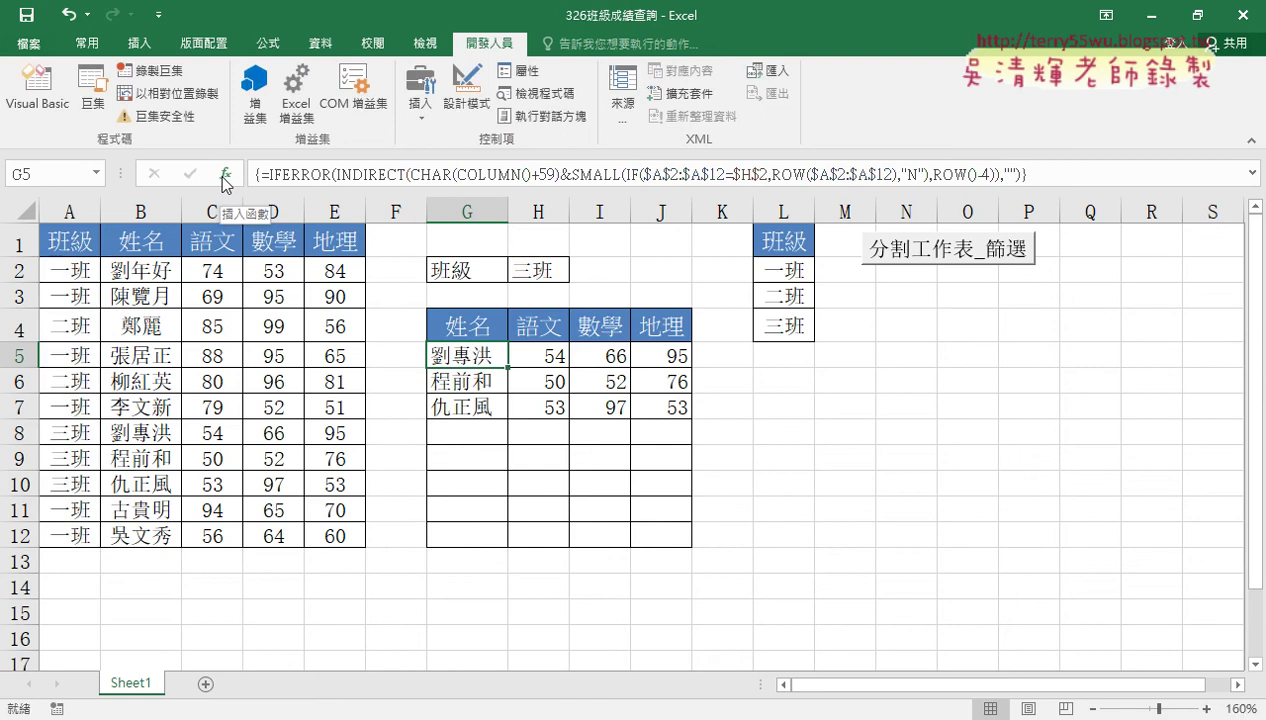
Fill the array formula across G5:J12 and open the Visual Basic editor.
mouse_move(509, 368)
left_mouse_down()
mouse_move(690, 368)
mouse_move(686, 547)
left_mouse_up()
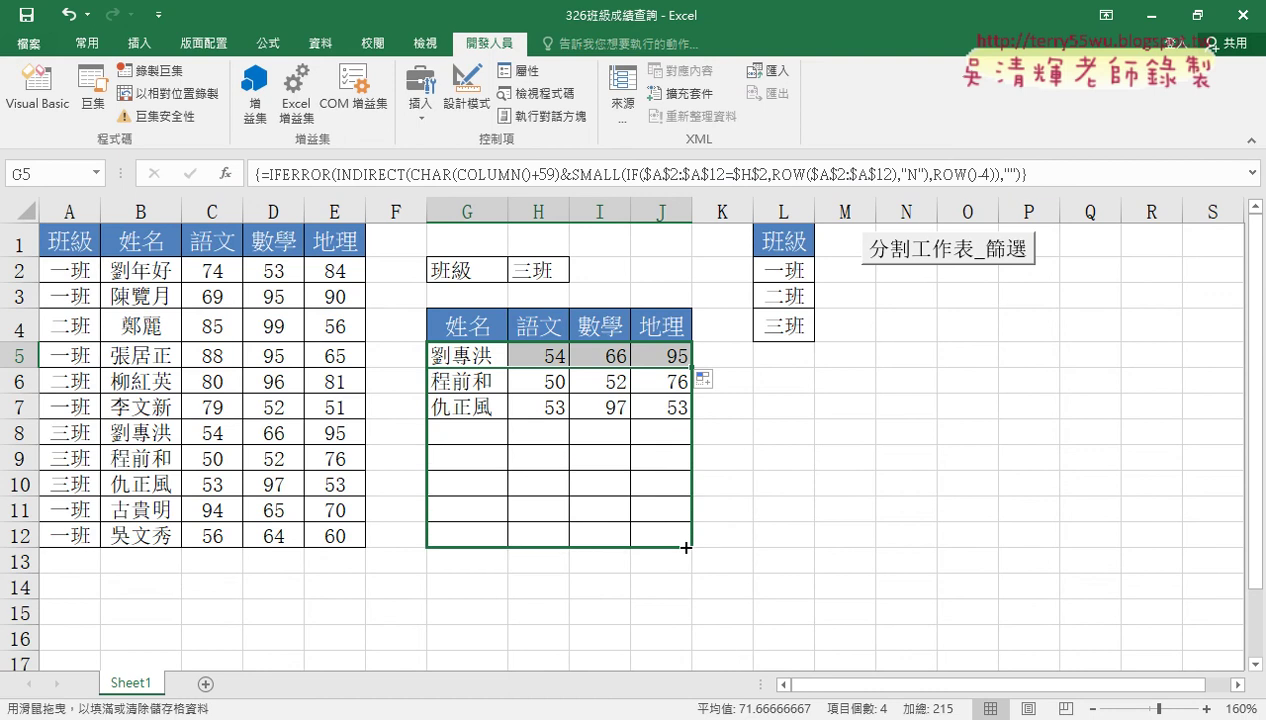
left_click(906, 532)
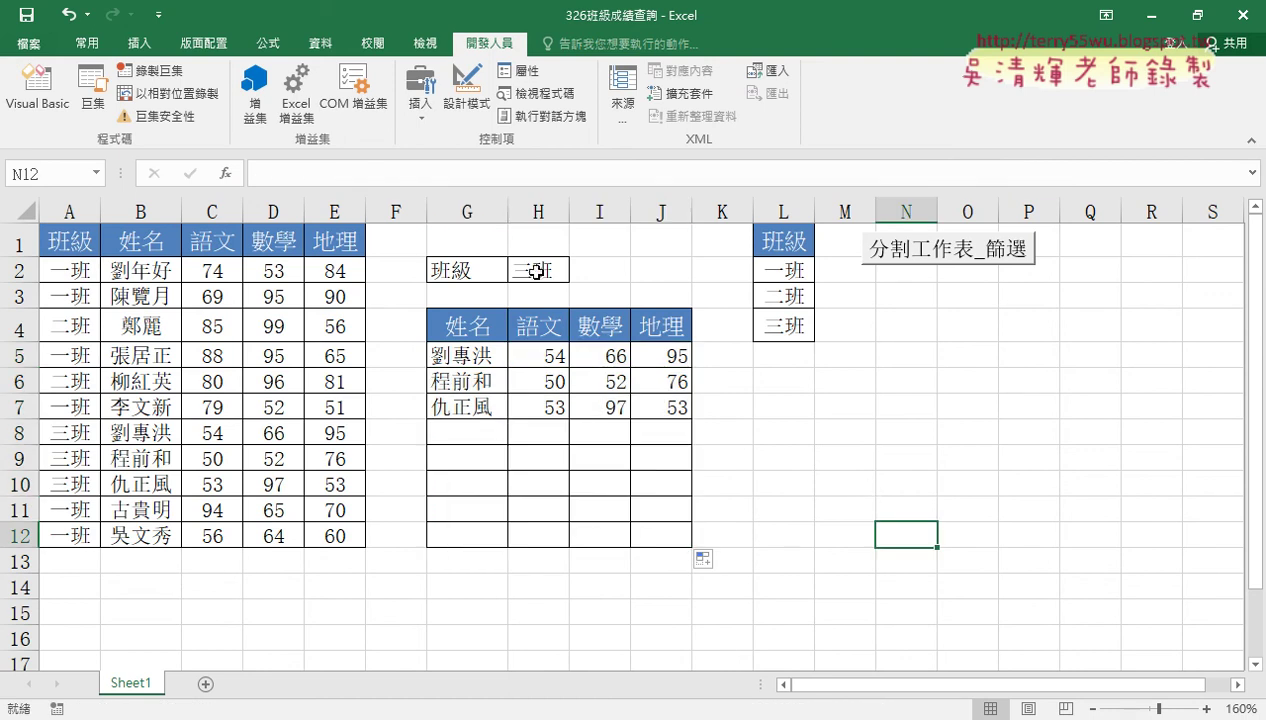
left_click(50, 90)
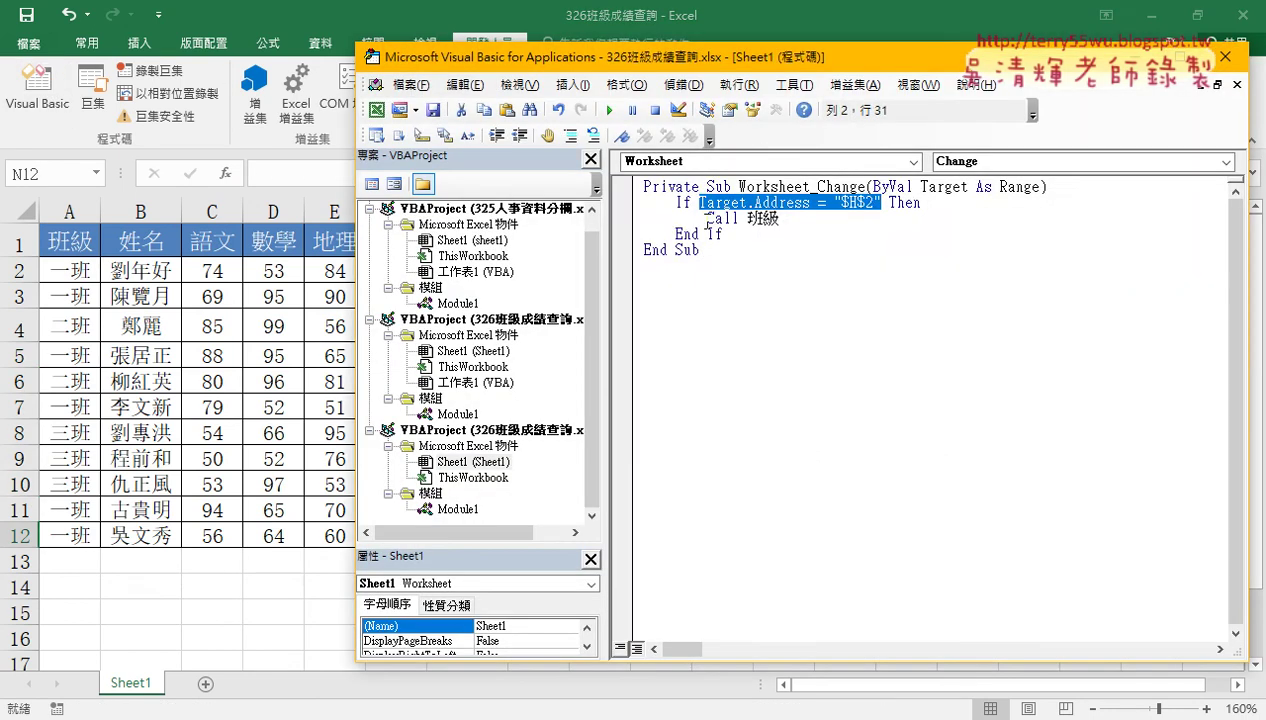
Select the Worksheet_Change code, then test H2 with 一班, 二班 and 三班.
left_click_drag(700, 250, 640, 186)
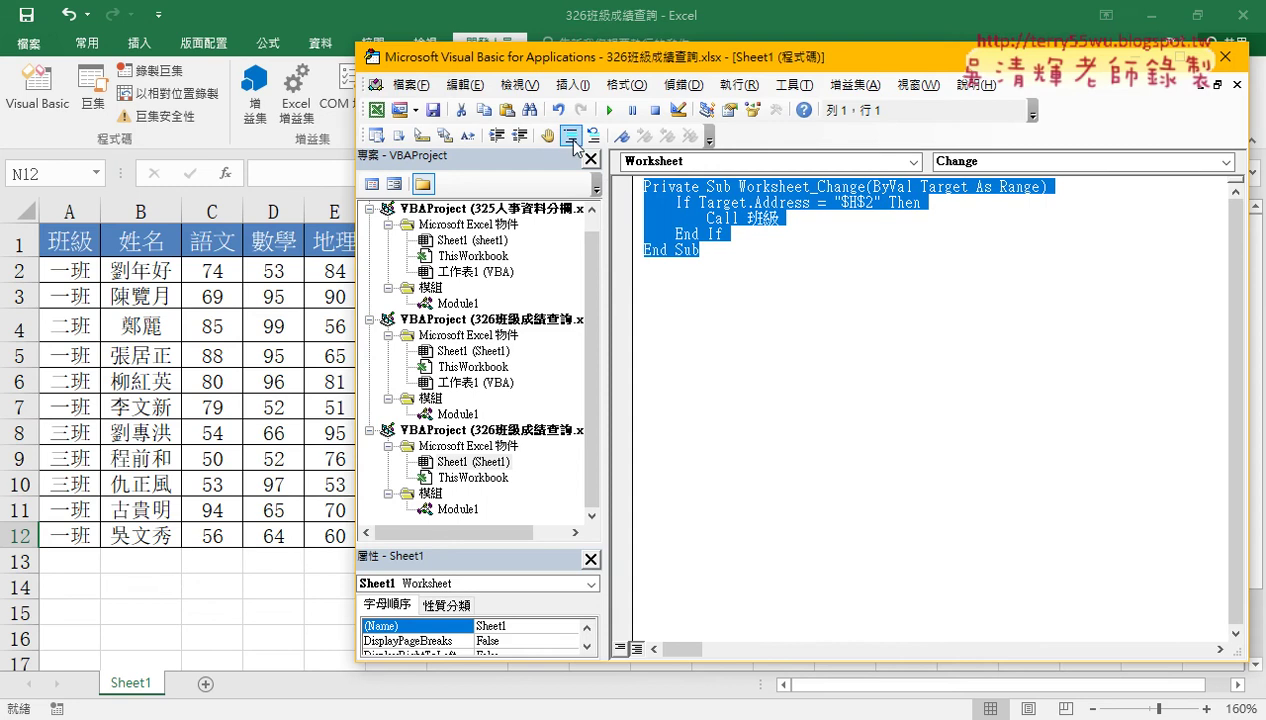
left_click(314, 375)
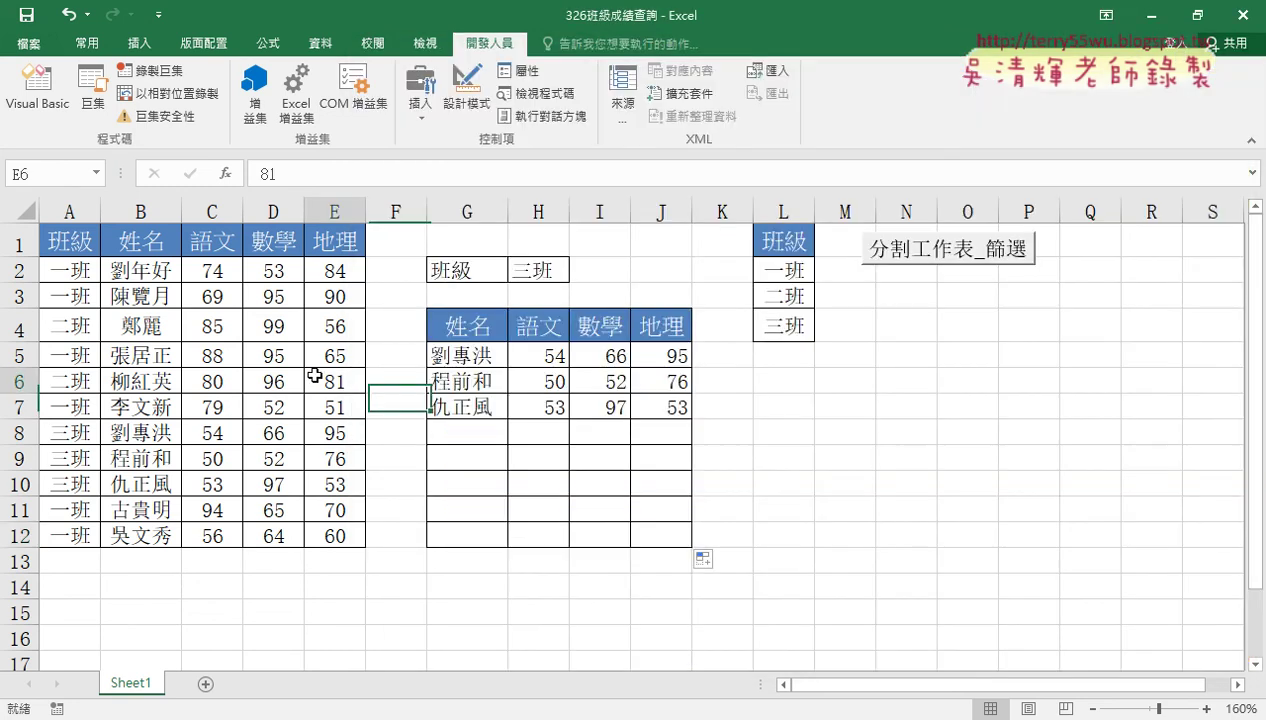
left_click(557, 268)
left_click(579, 271)
left_click(557, 293)
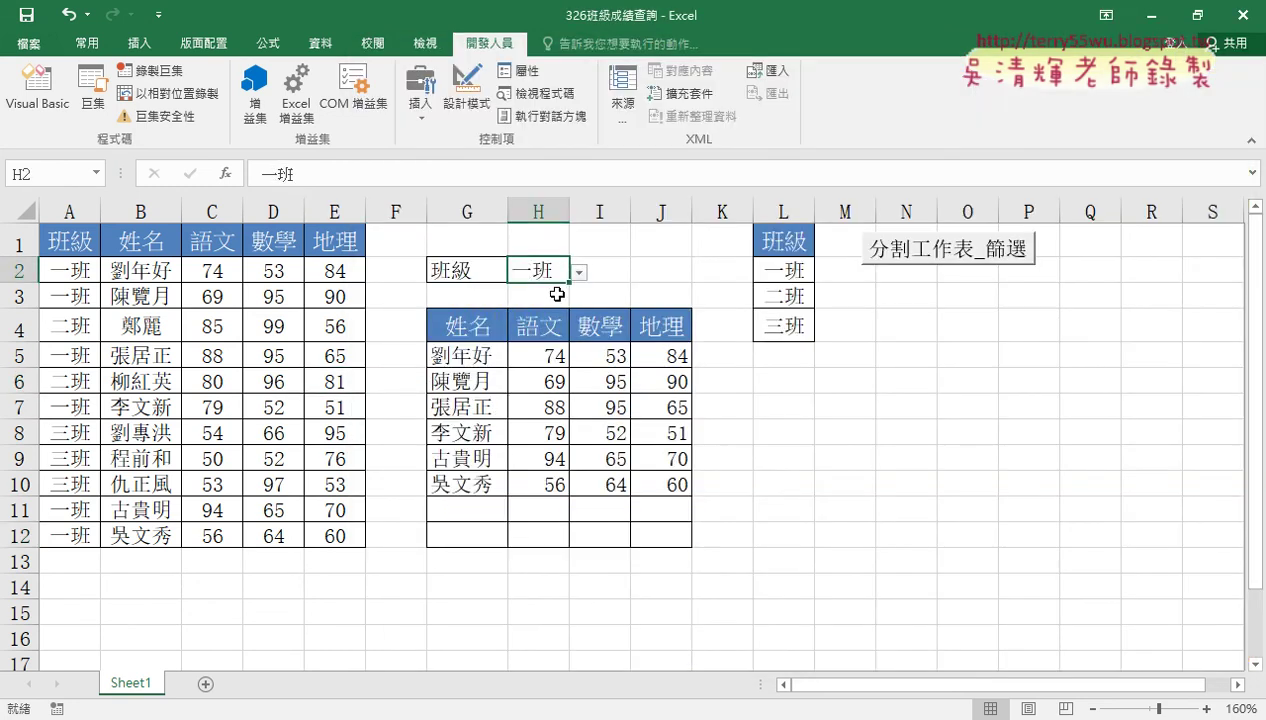
left_click(579, 271)
left_click(557, 319)
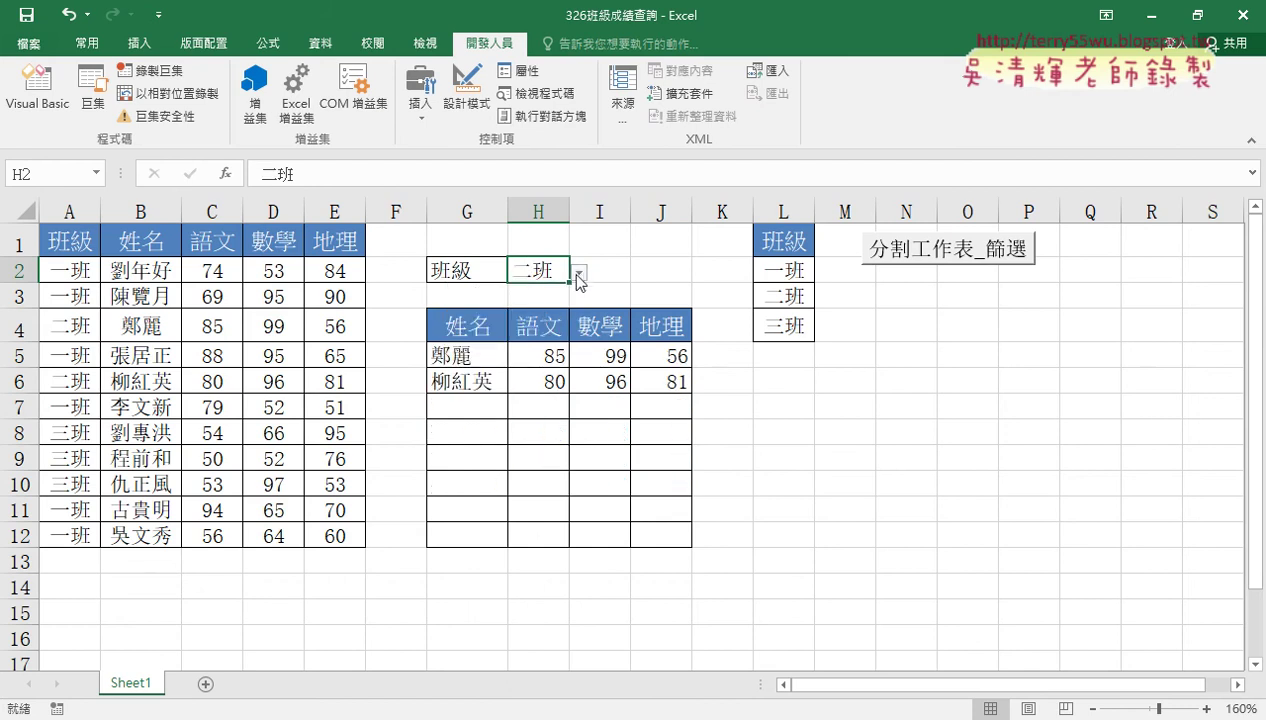
left_click(579, 271)
left_click(556, 342)
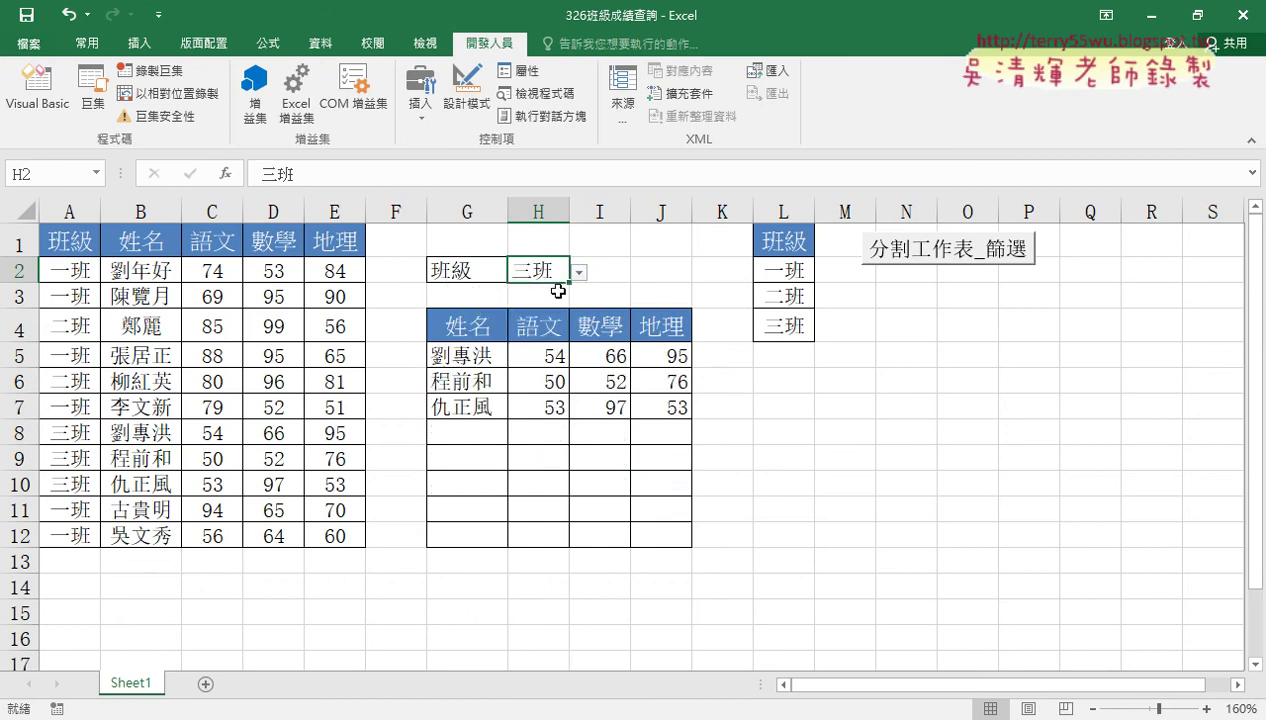
left_click(298, 718)
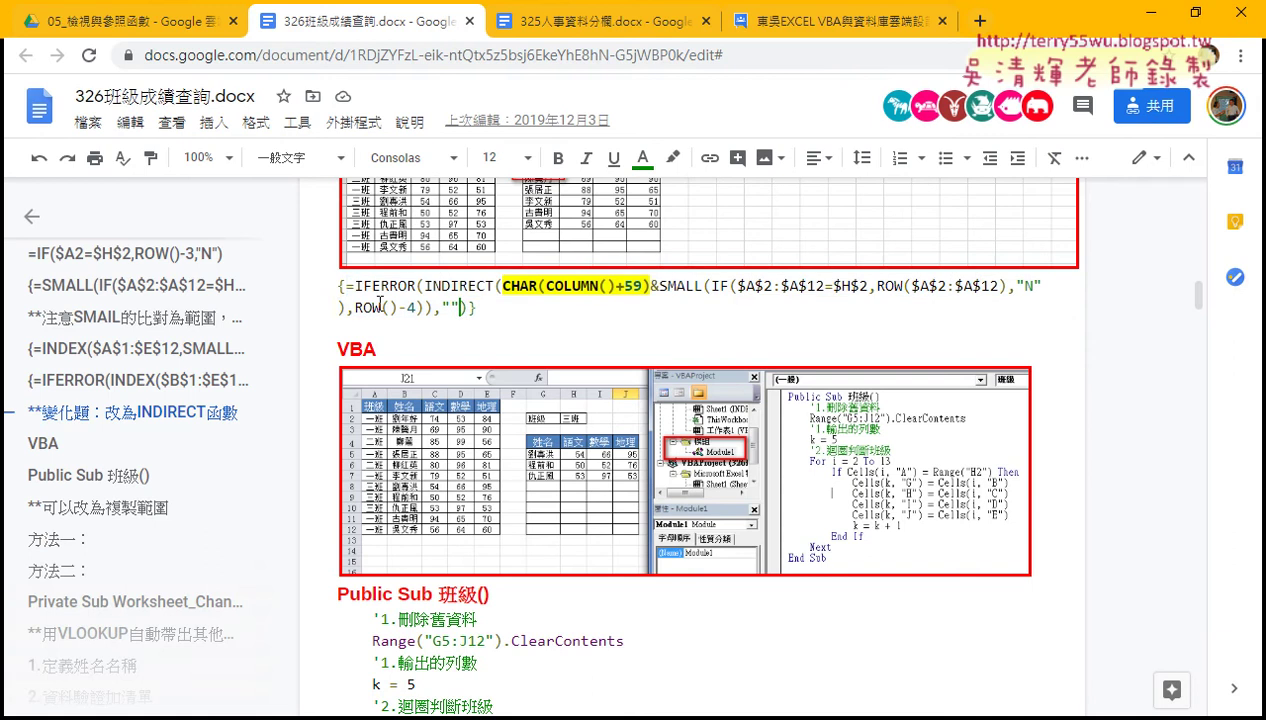
left_click_drag(346, 286, 468, 308)
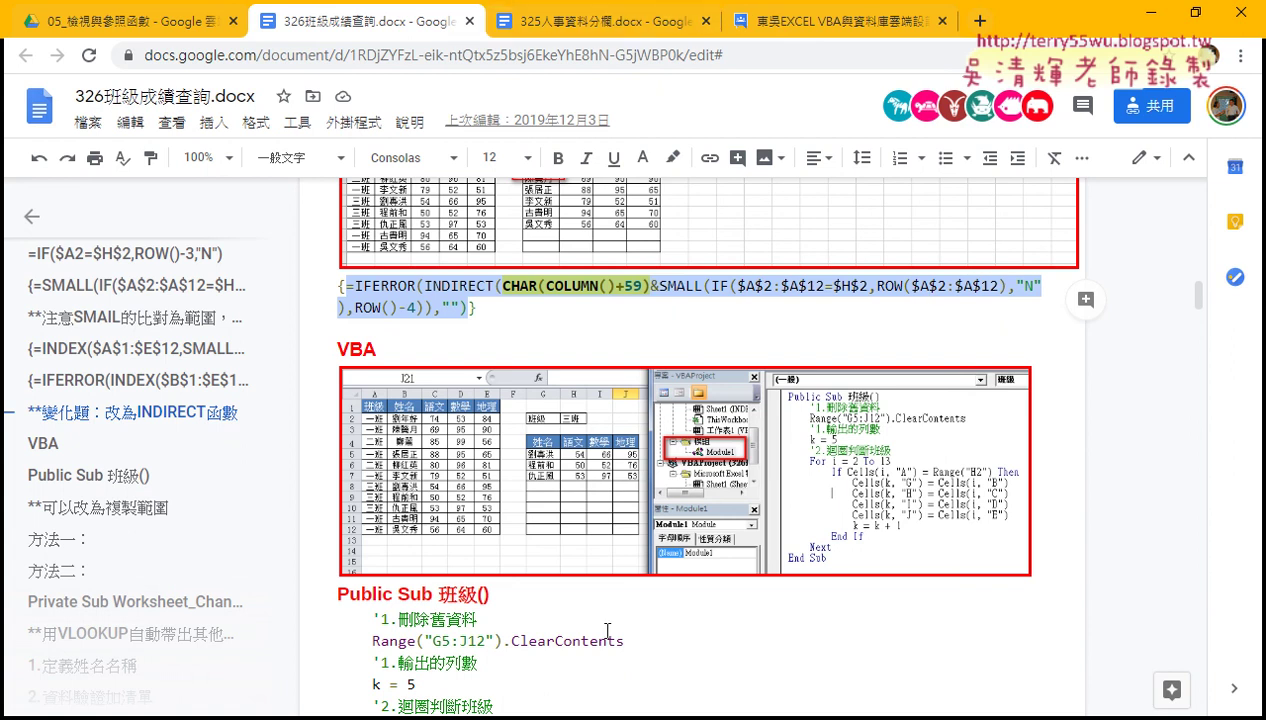
scroll(601, 620, "down", 4)
scroll(608, 628, "down", 2)
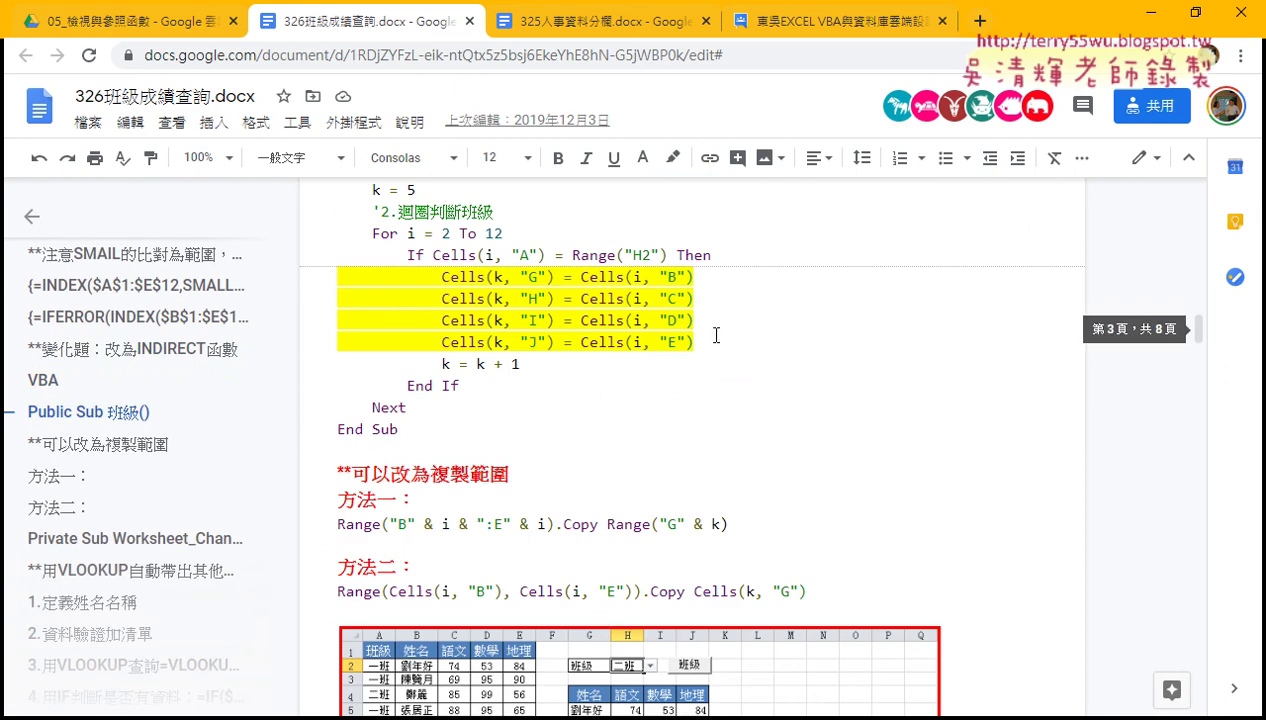
left_click_drag(696, 342, 305, 272)
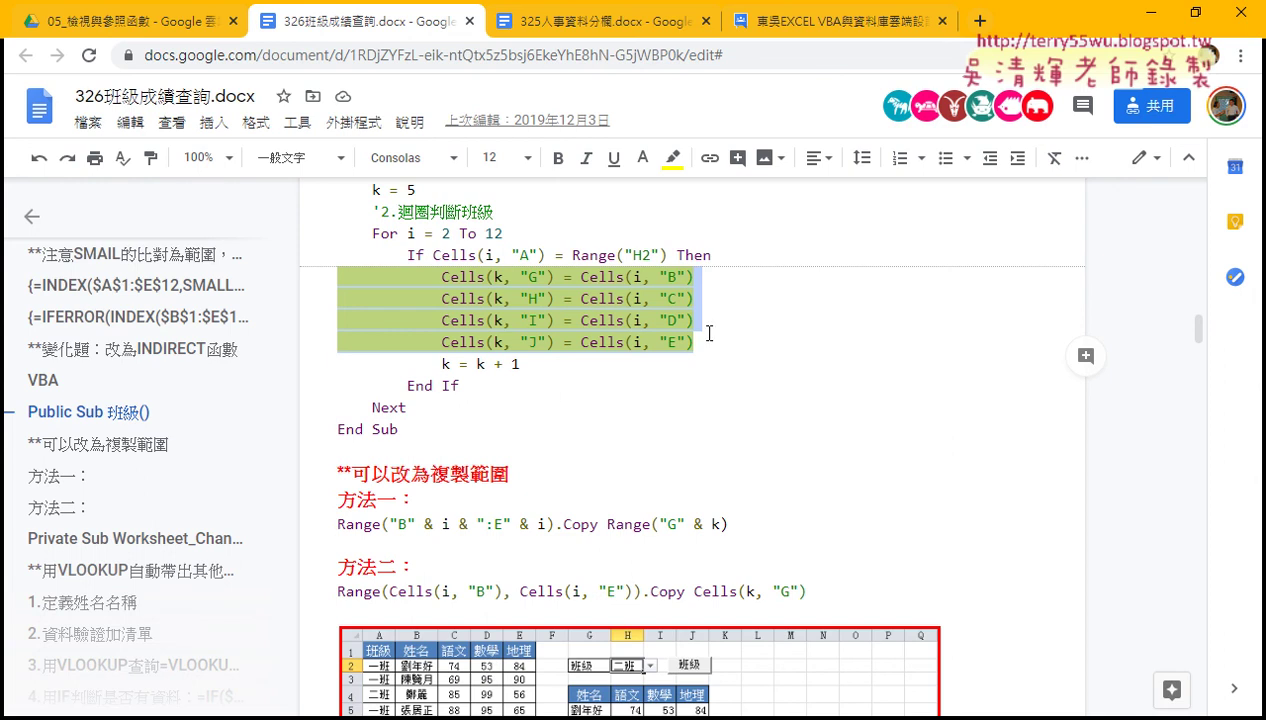
mouse_move(703, 342)
left_mouse_down()
mouse_move(371, 297)
mouse_move(337, 276)
left_mouse_up()
Back in Excel, inspect the first record B2:E2 and the array formula in G5.
left_click(1146, 14)
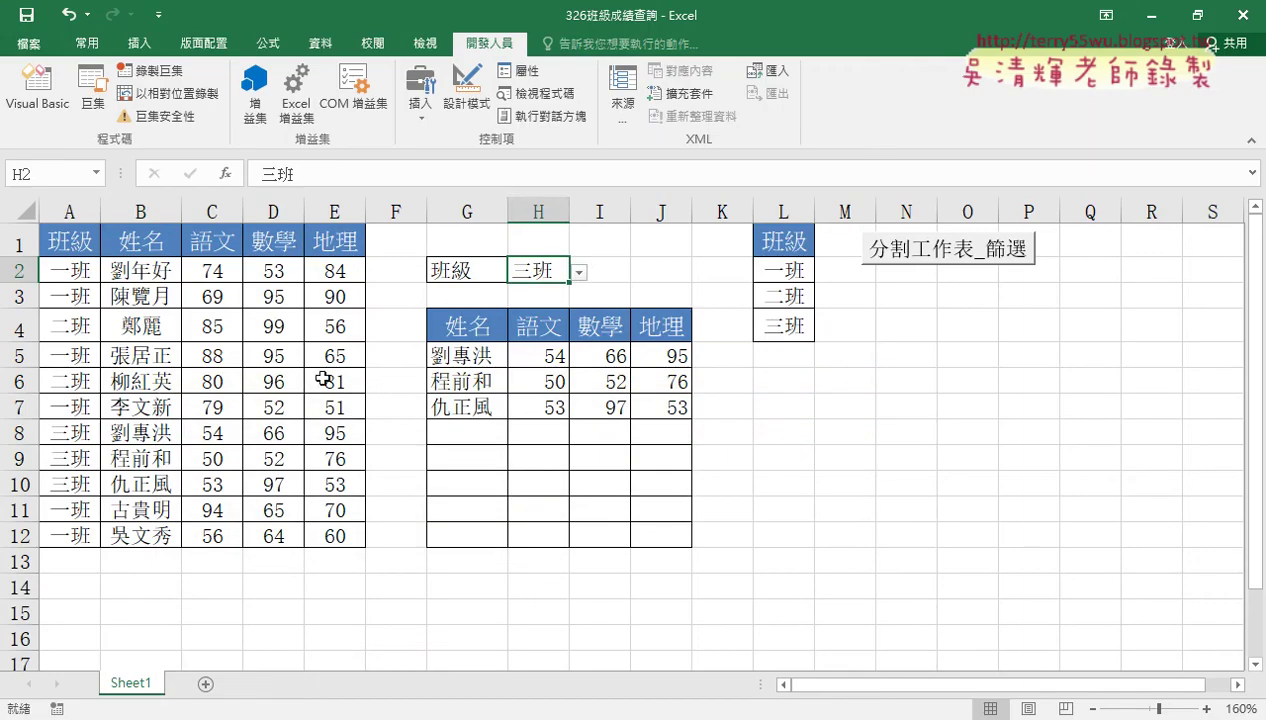
left_click(176, 271)
left_click_drag(178, 271, 338, 271)
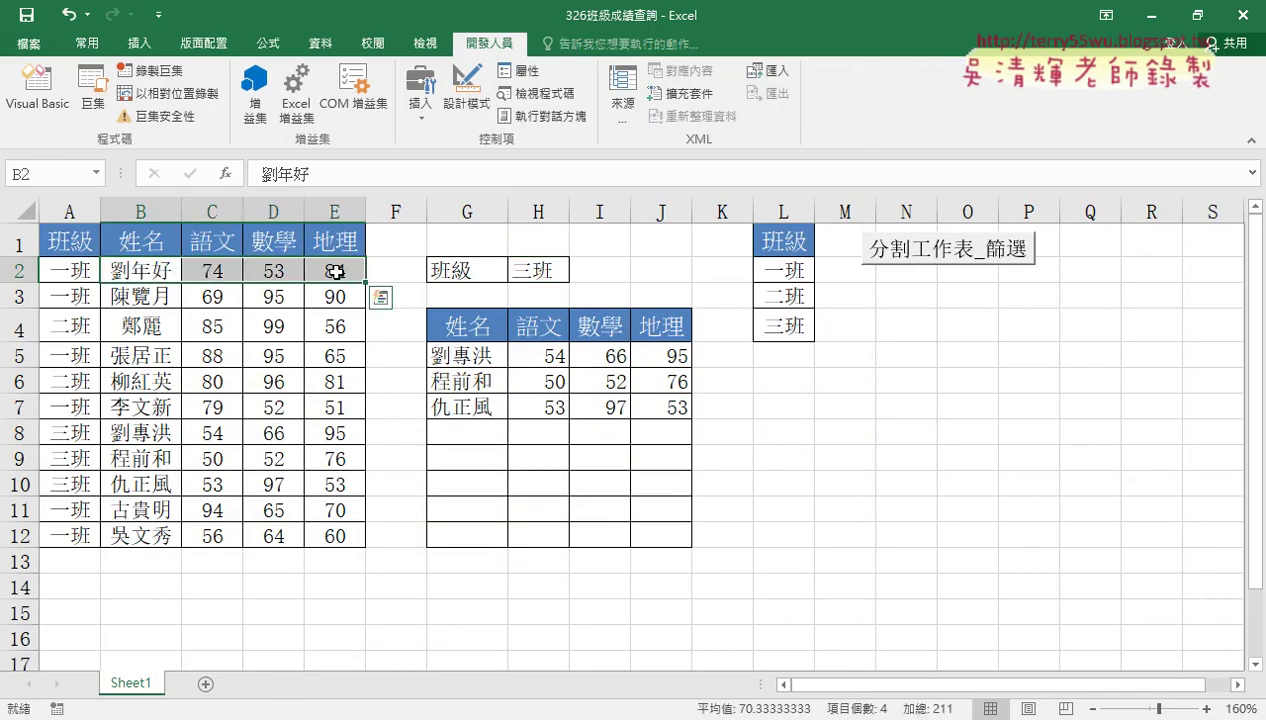
left_click(473, 352)
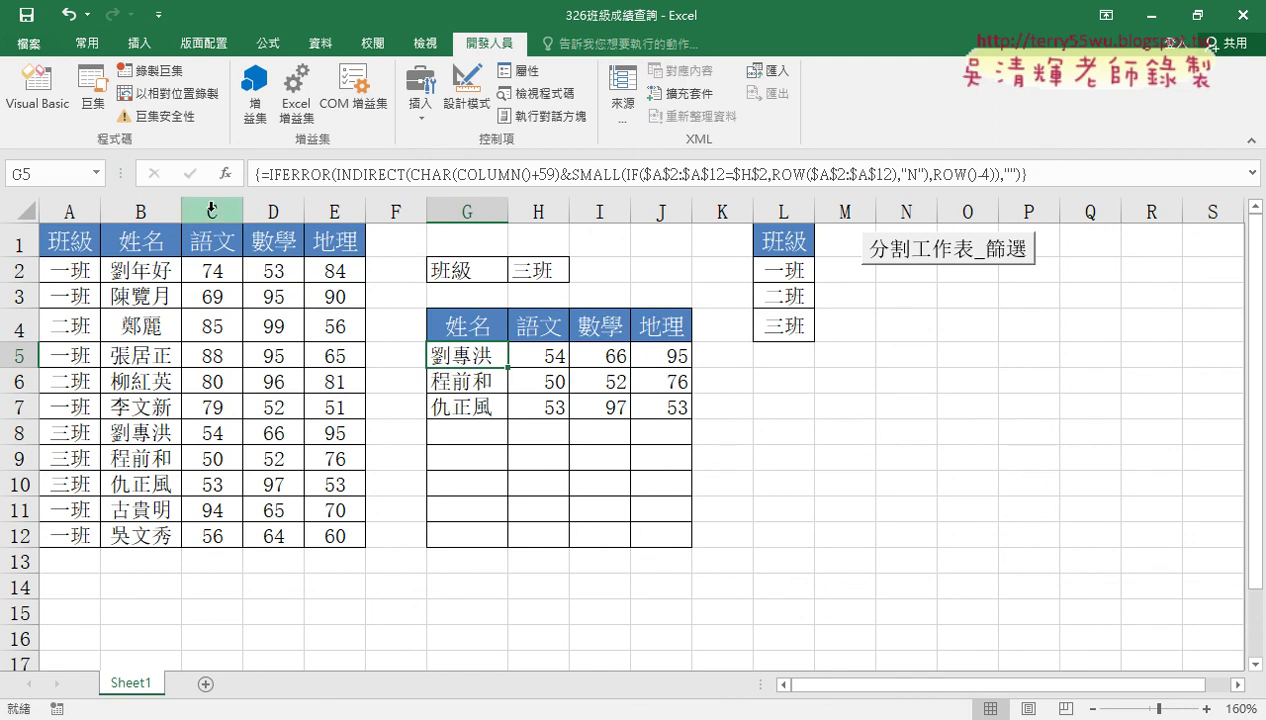
Clear the formulas from G5:J12 and select Sheet1's commented Worksheet_Change code.
left_click(50, 120)
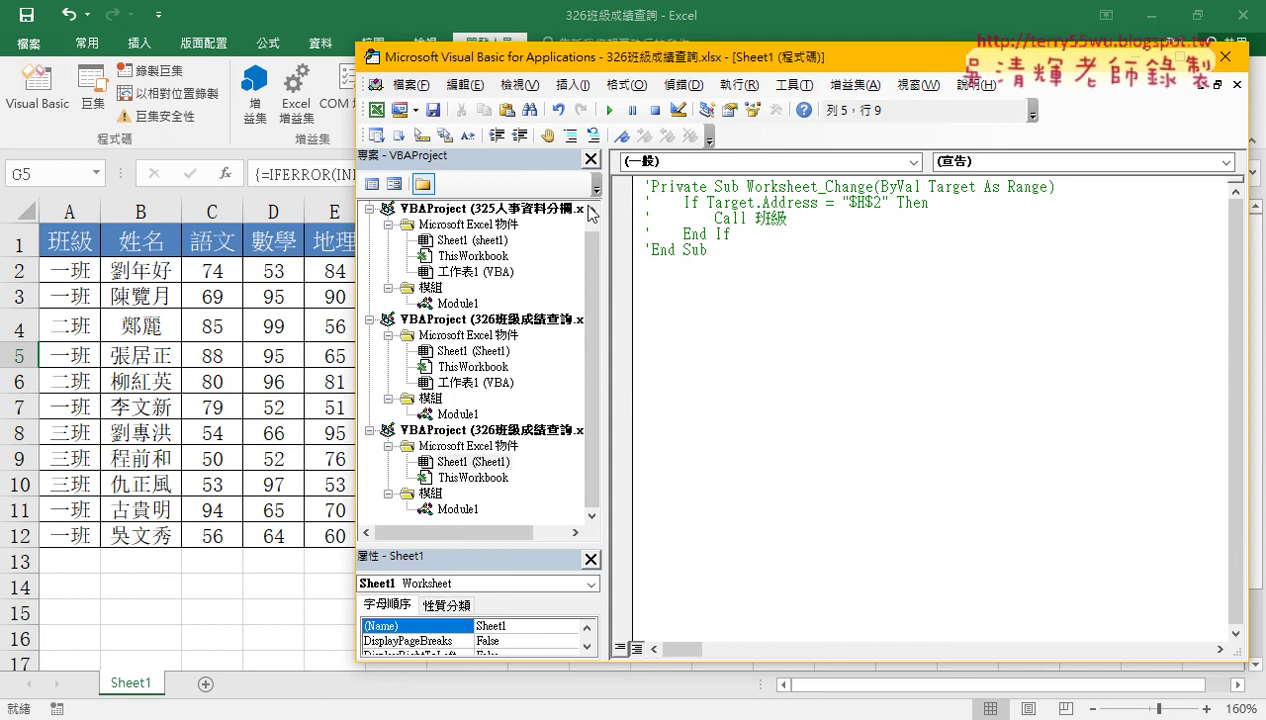
left_click(238, 381)
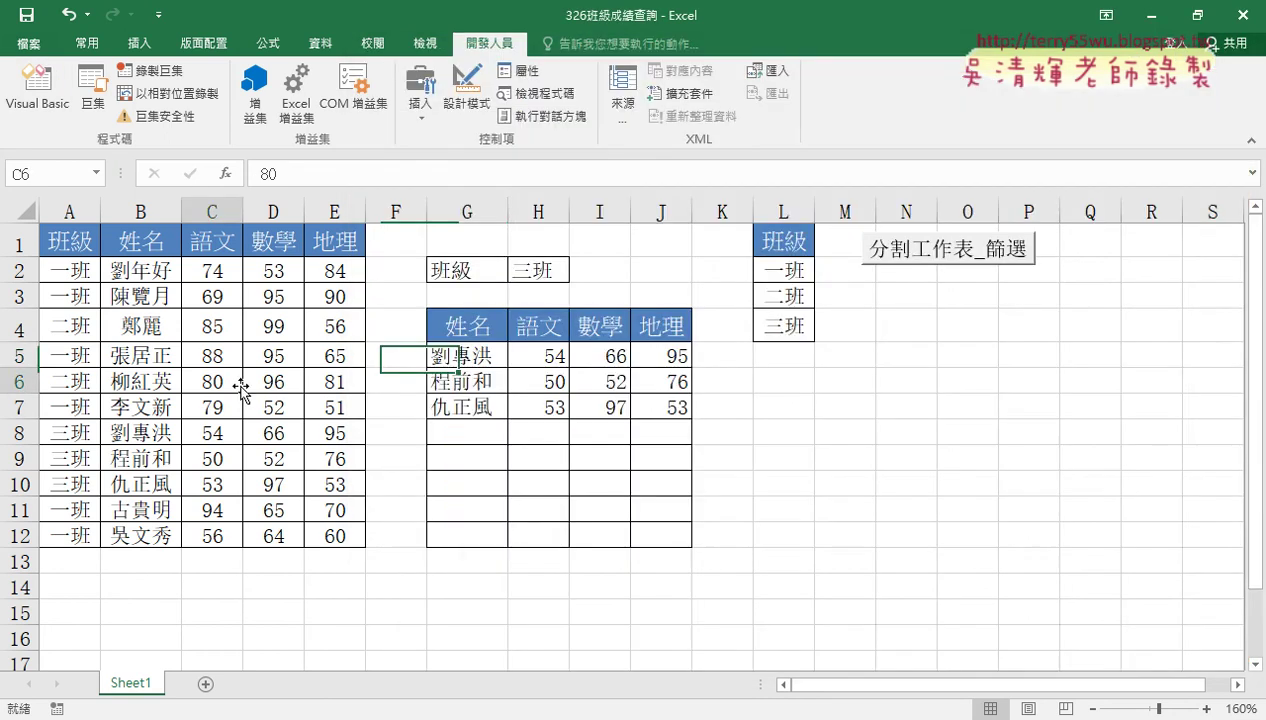
left_click(465, 355)
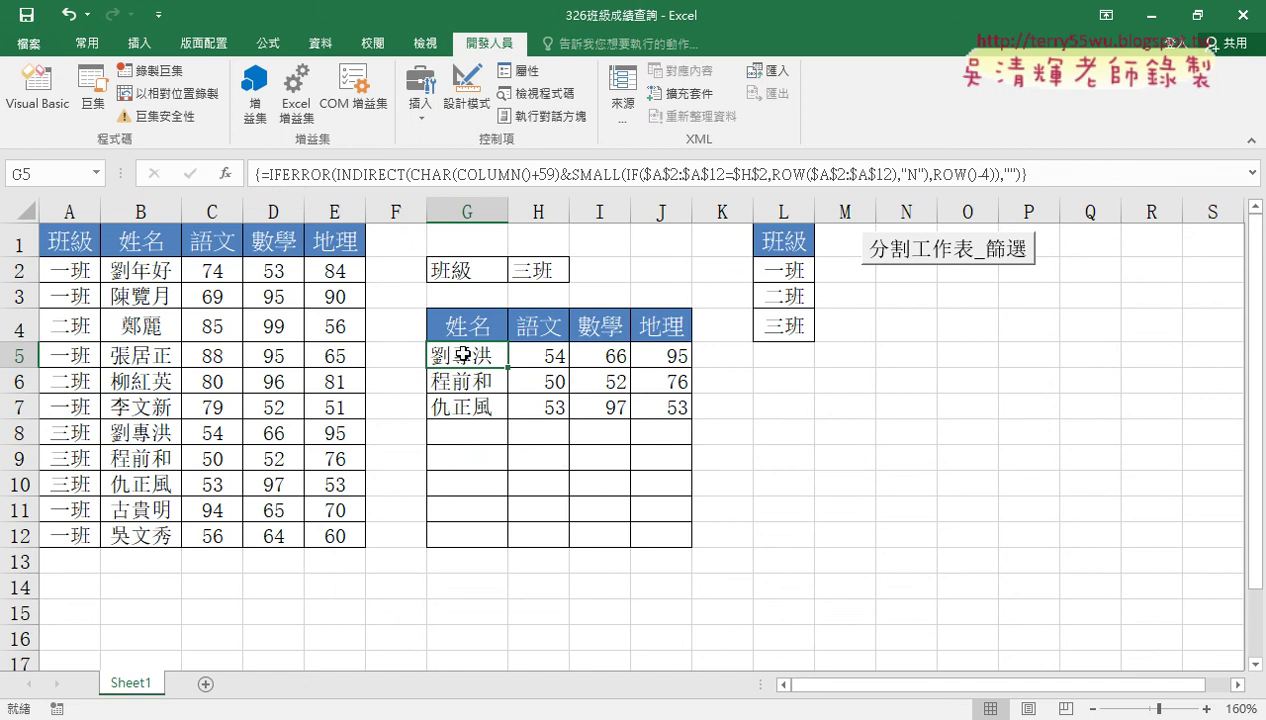
left_click_drag(460, 352, 687, 536)
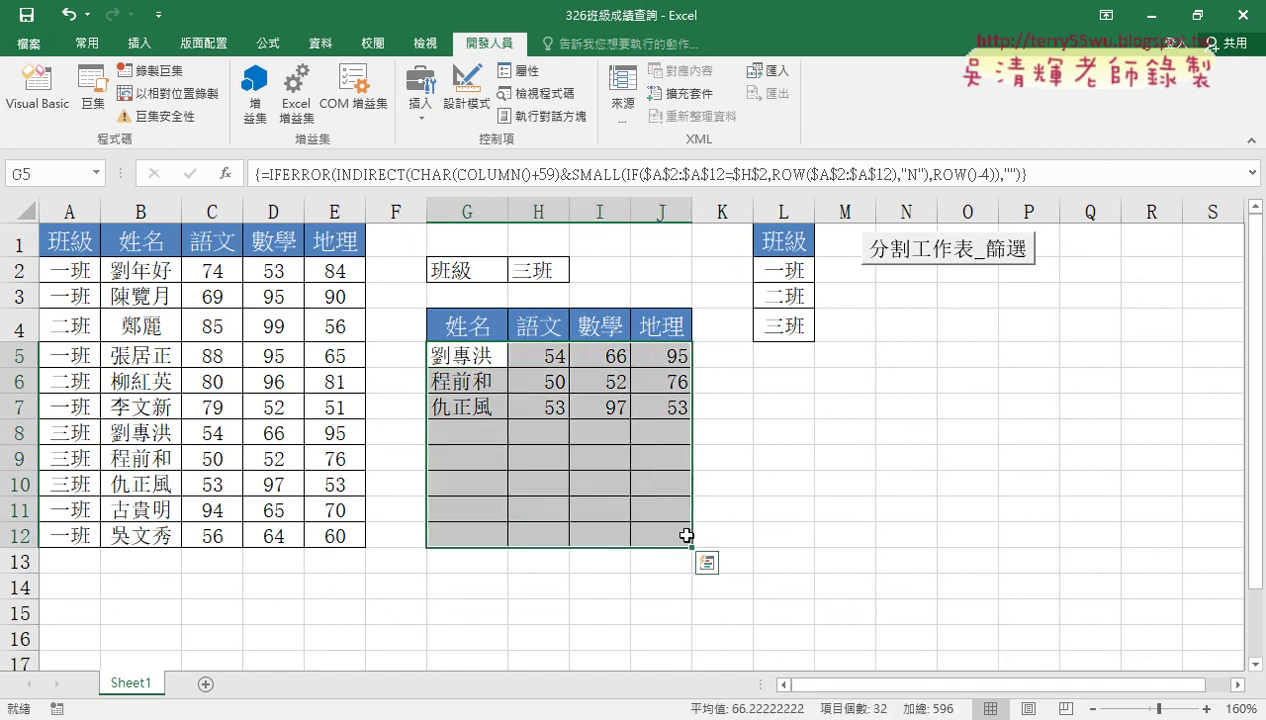
key("Delete")
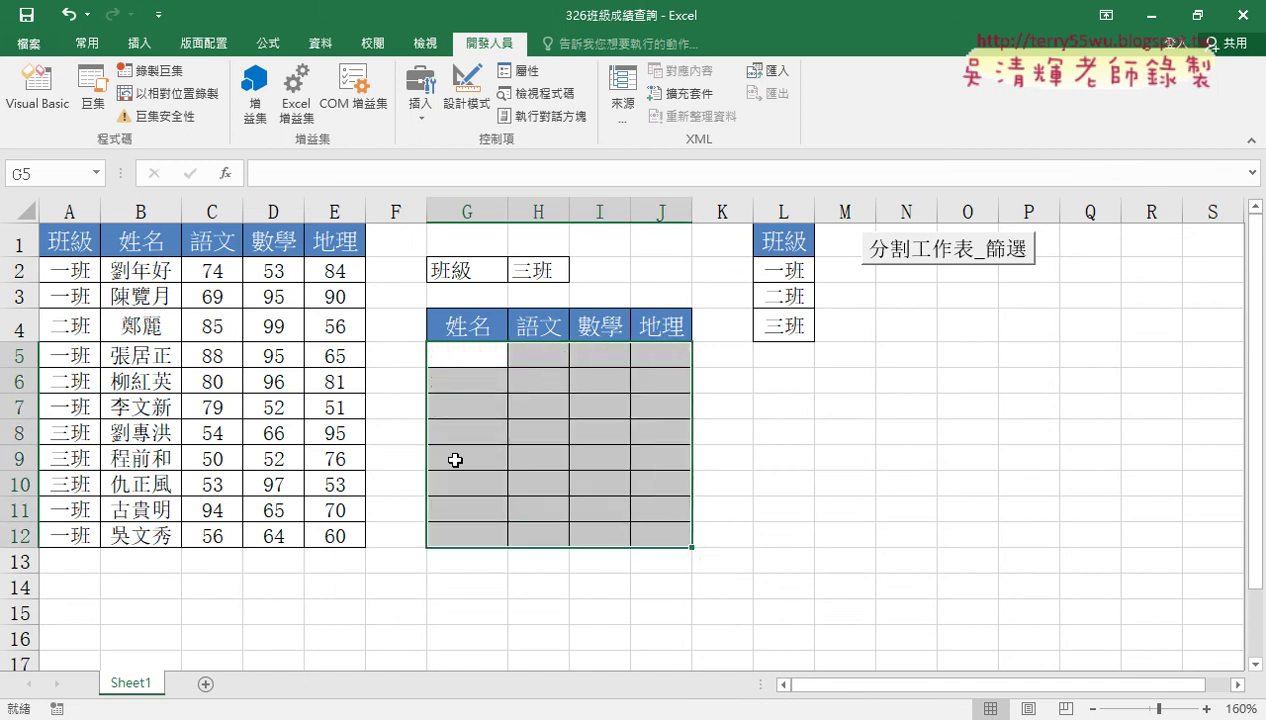
left_click(38, 95)
key("shift+Up")
key("shift+Up")
key("shift+Up")
key("shift+Up")
Uncomment the Worksheet_Change event code in Sheet1.
key("shift+Home")
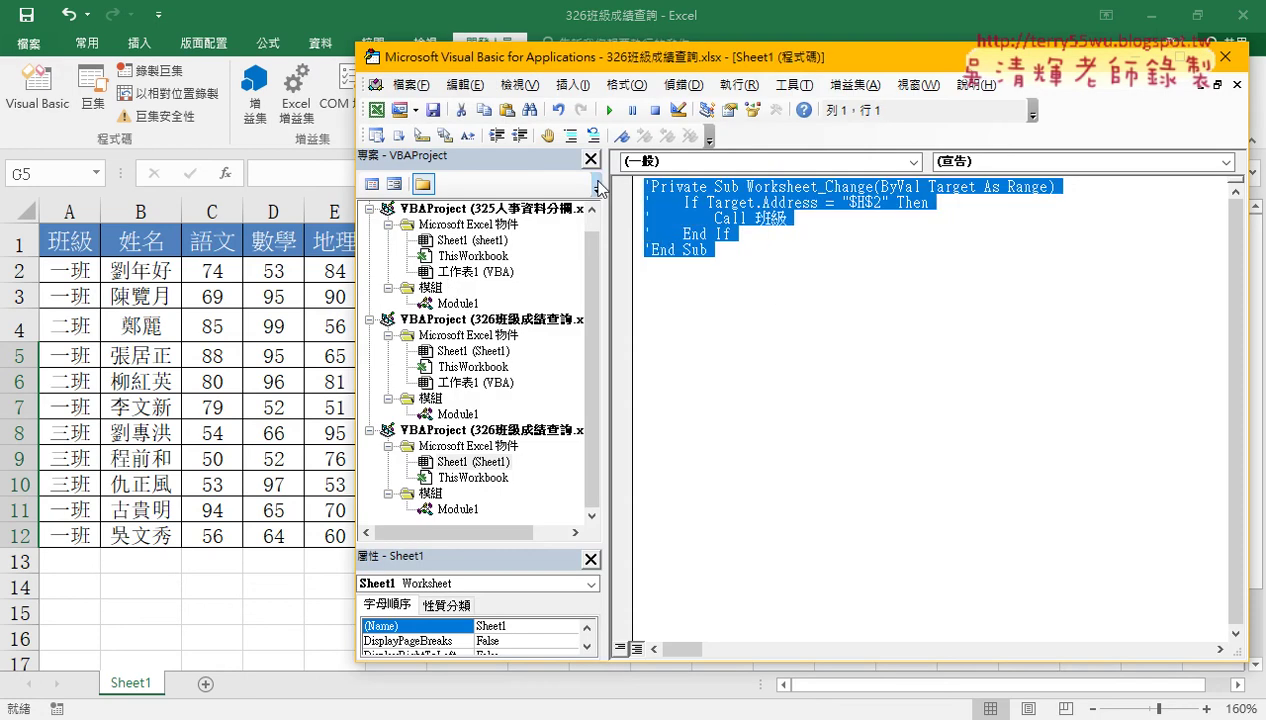
left_click(590, 138)
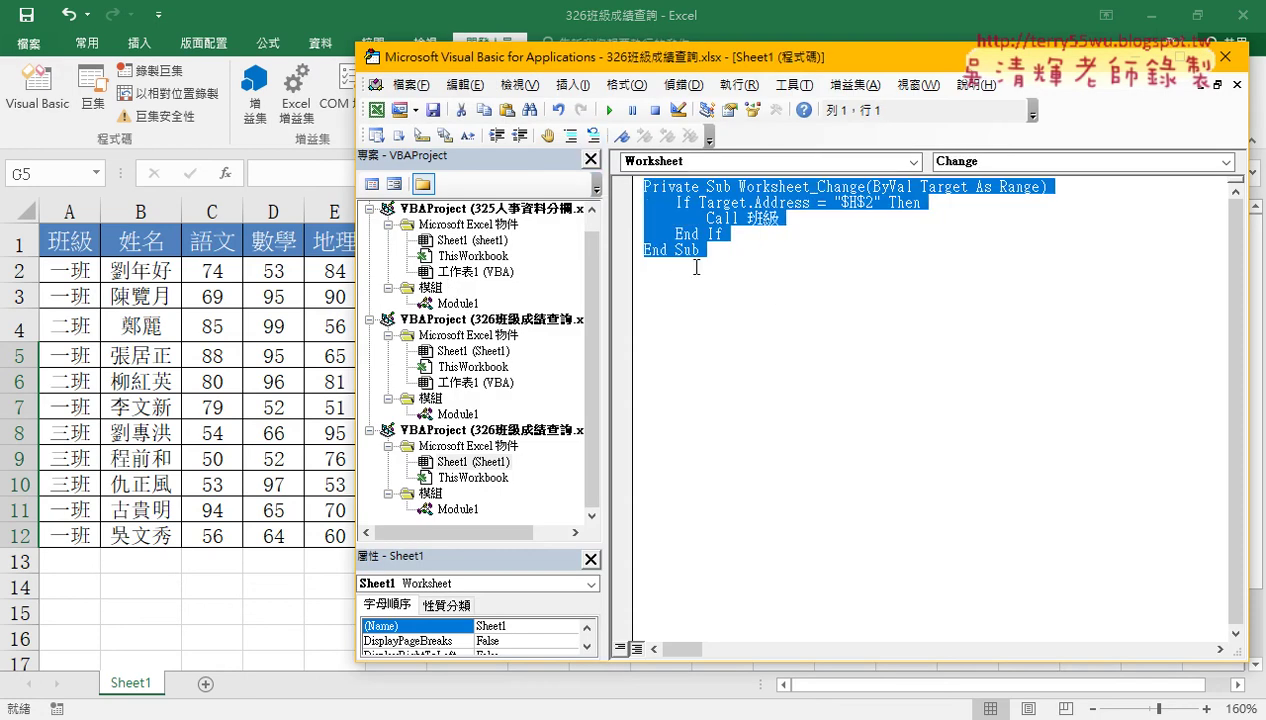
left_click(745, 259)
Set H2 to 一班 so the table fills with six students, then select record B2:E2.
left_click(92, 478)
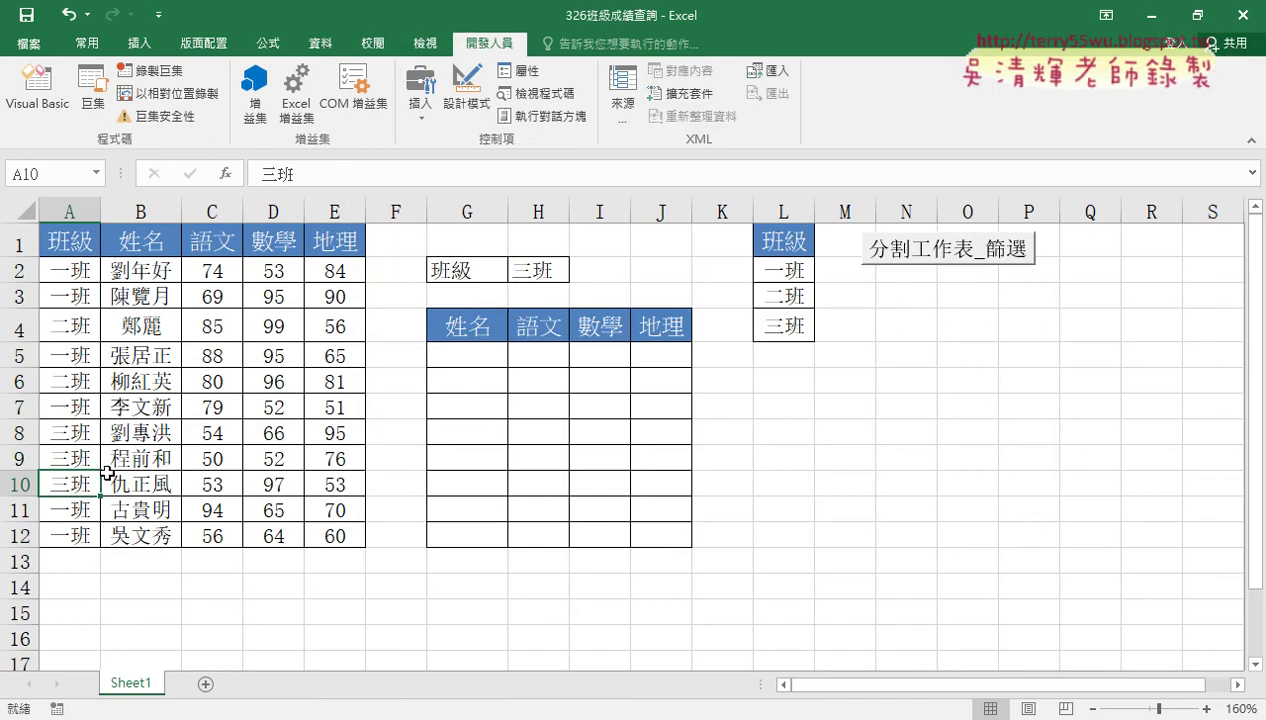
left_click(441, 276)
left_click(571, 266)
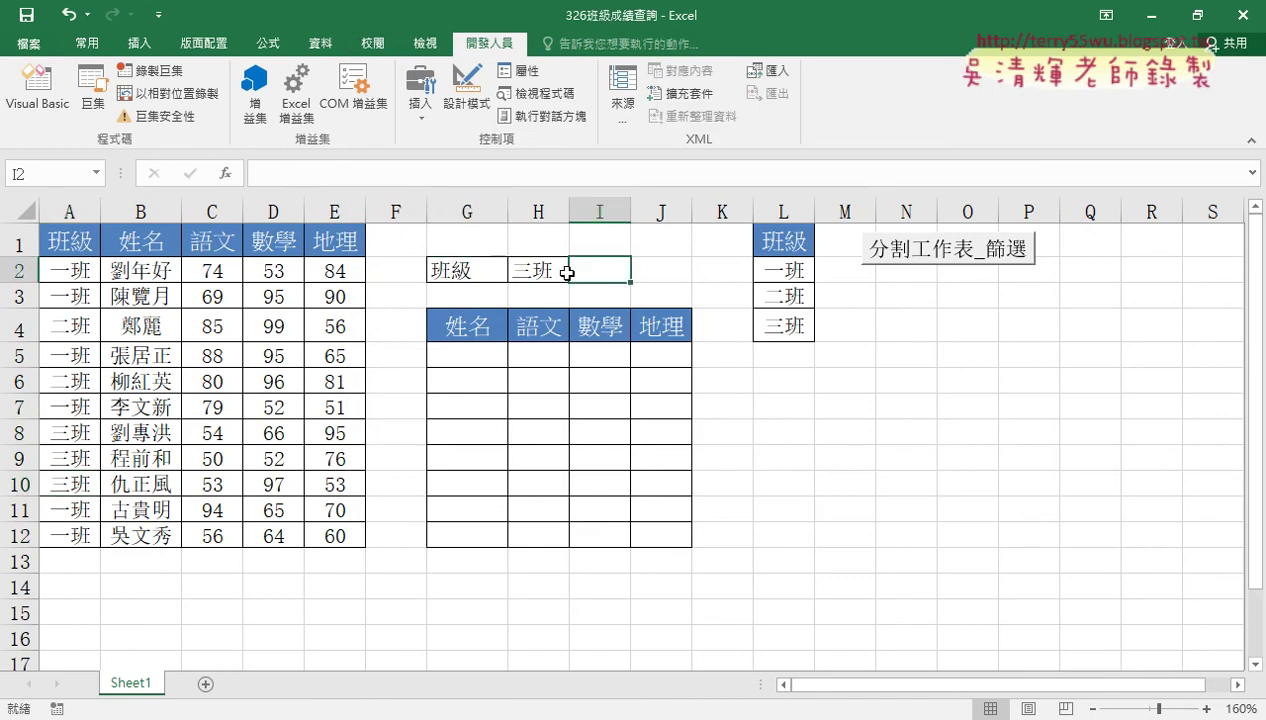
left_click(560, 270)
left_click(578, 272)
left_click(544, 294)
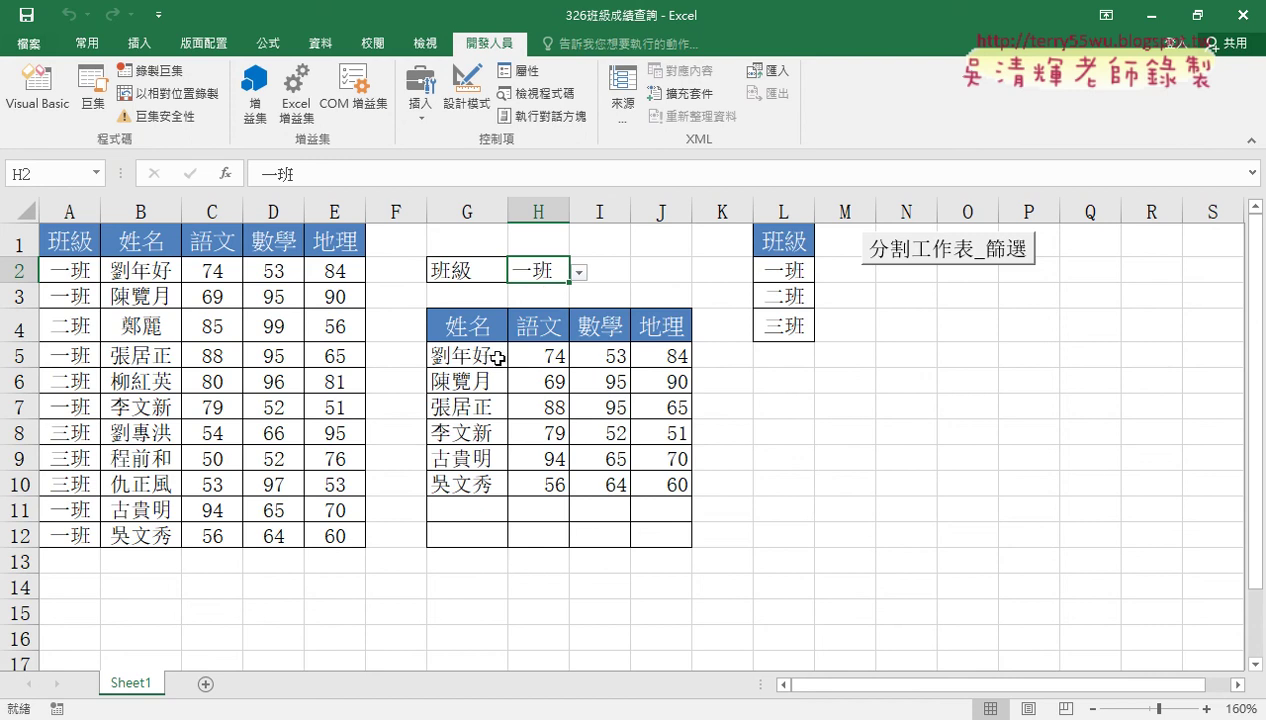
left_click_drag(122, 273, 336, 272)
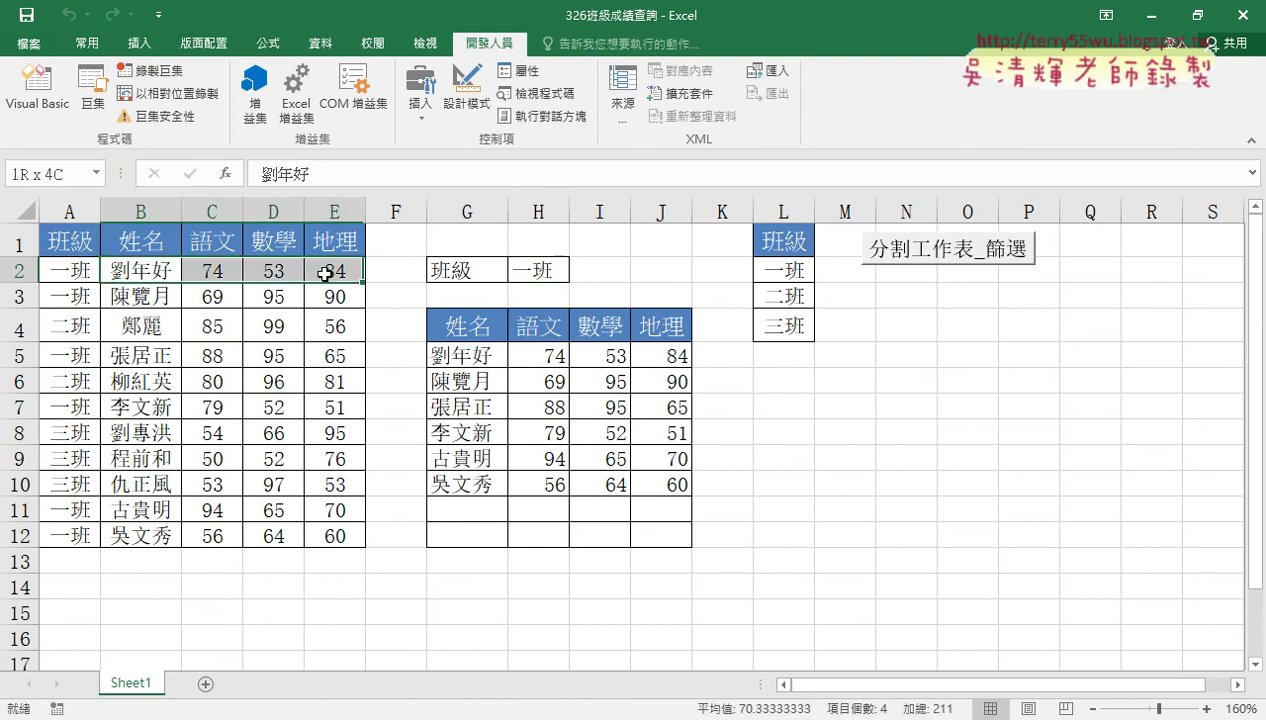
Open Module1's 班級 macro and select its four Cells(k, …) copy lines.
left_click(28, 98)
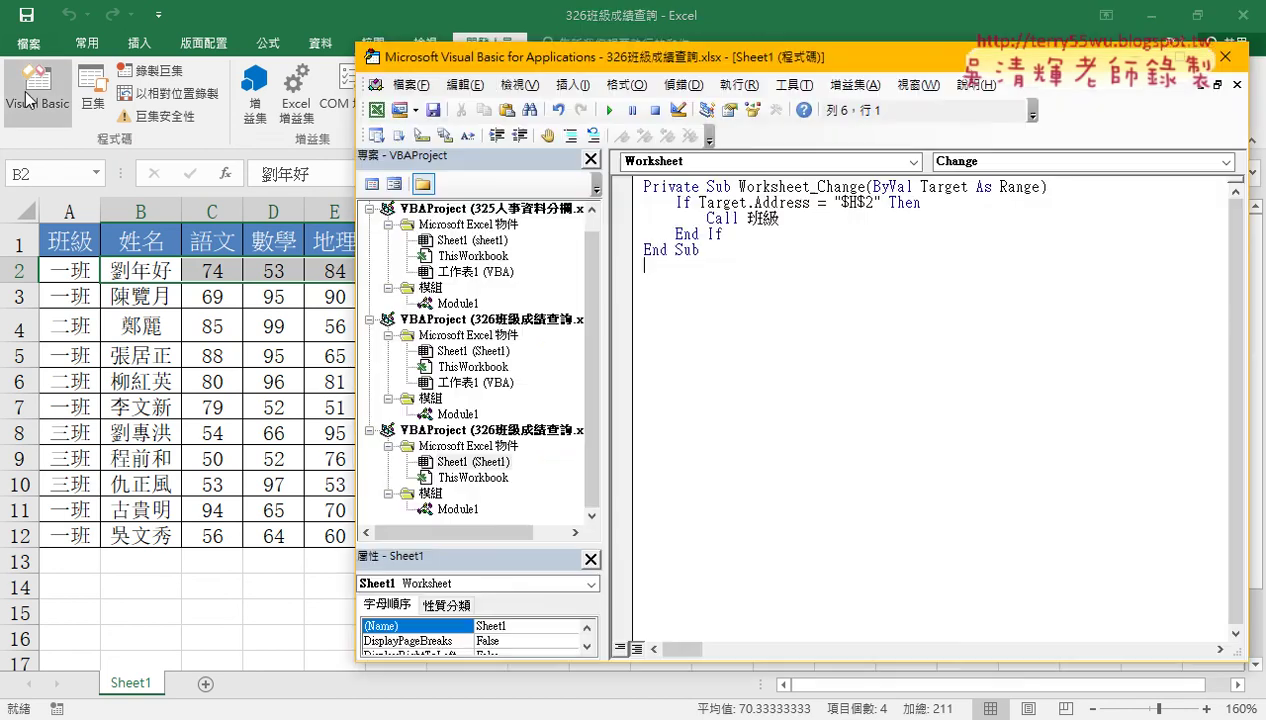
double_click(465, 512)
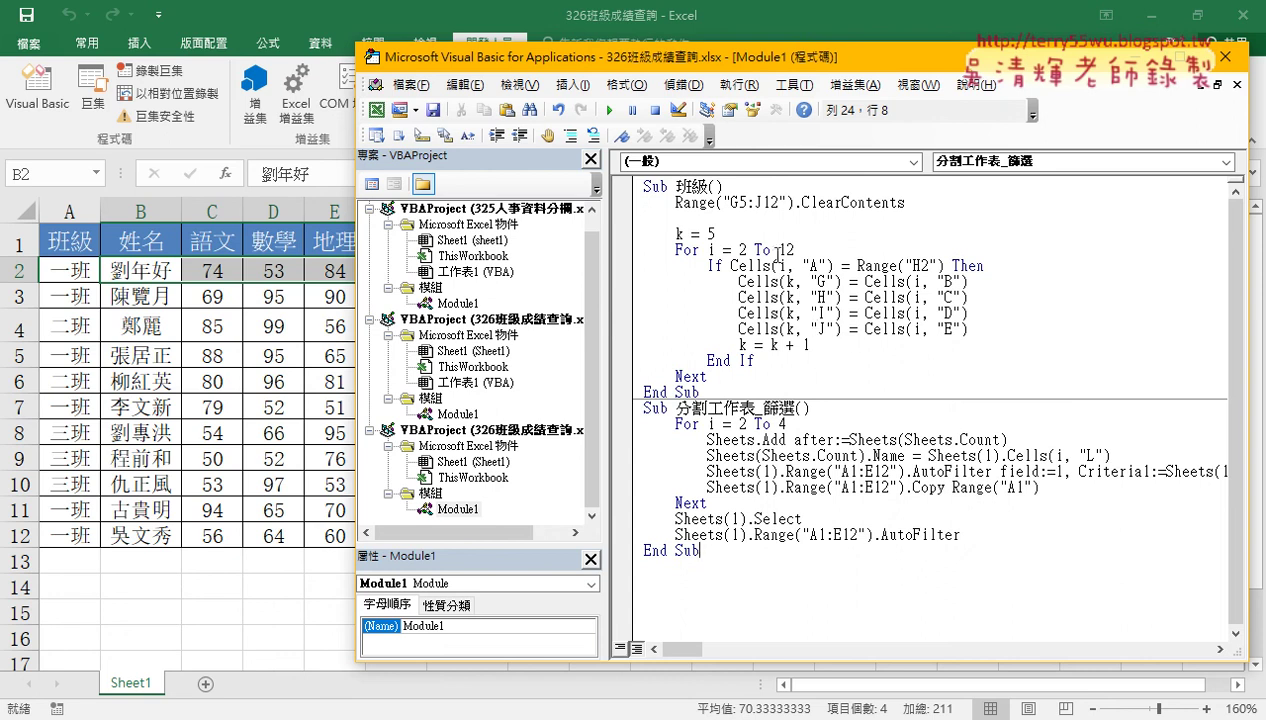
left_click_drag(738, 281, 969, 328)
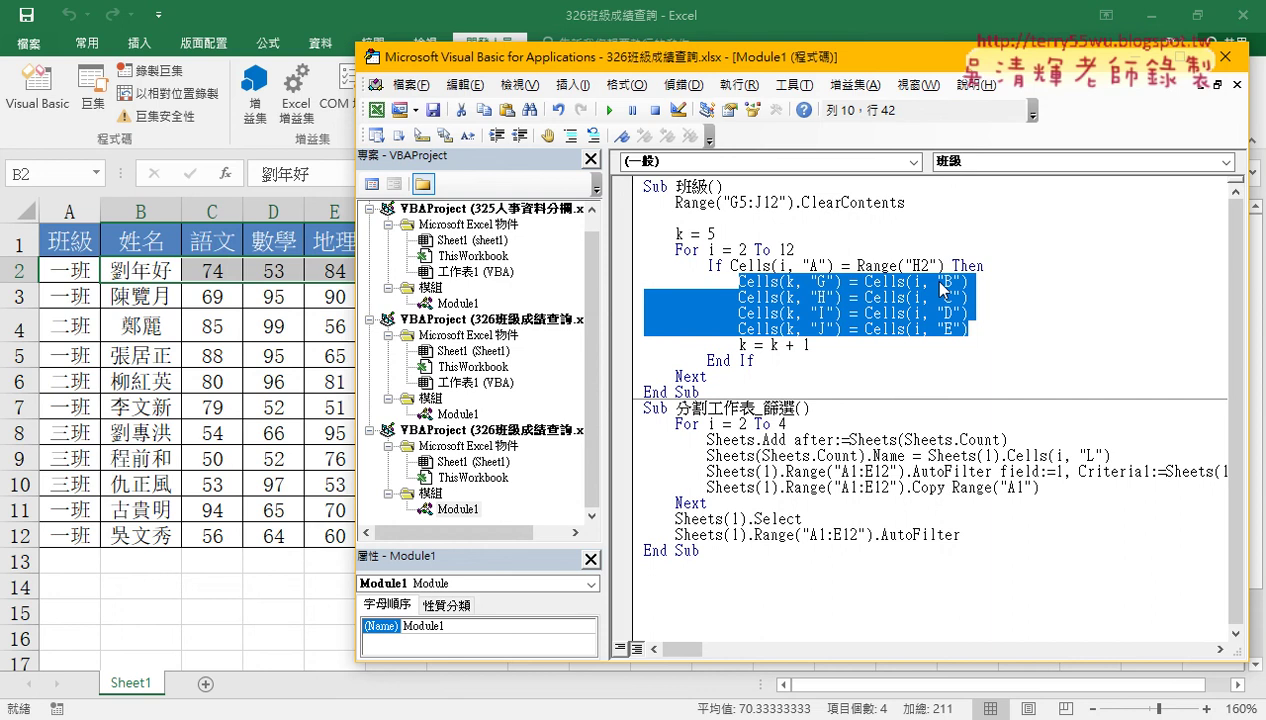
left_click_drag(730, 57, 964, 61)
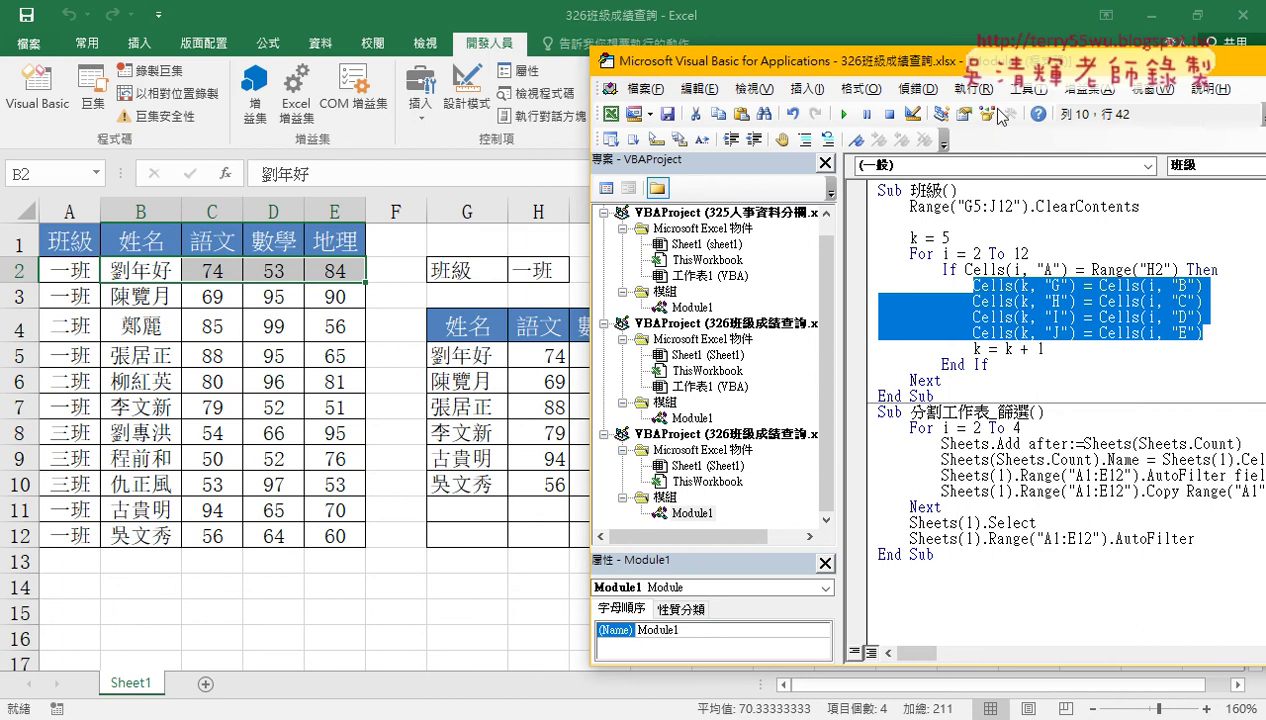
left_click_drag(965, 61, 658, 48)
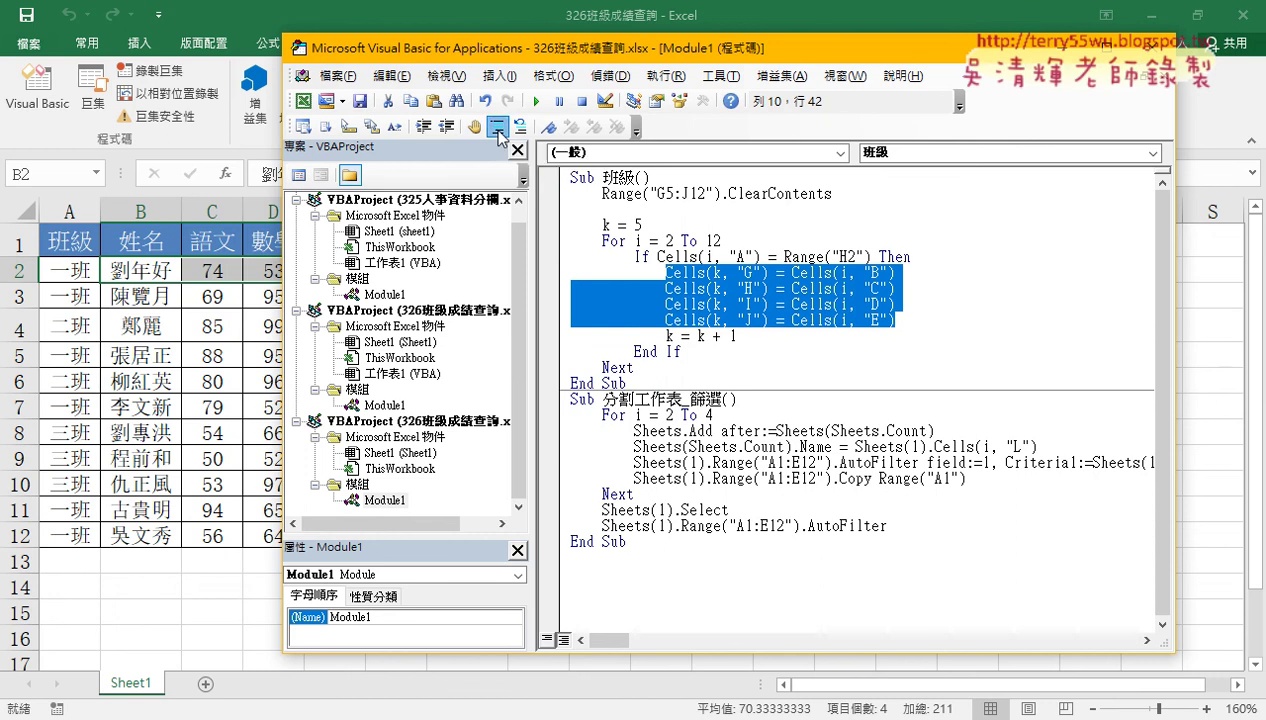
Comment out the four Cells lines, add Range("B2:E2").Copy beneath, and select Cells(k, "G").
left_click(497, 128)
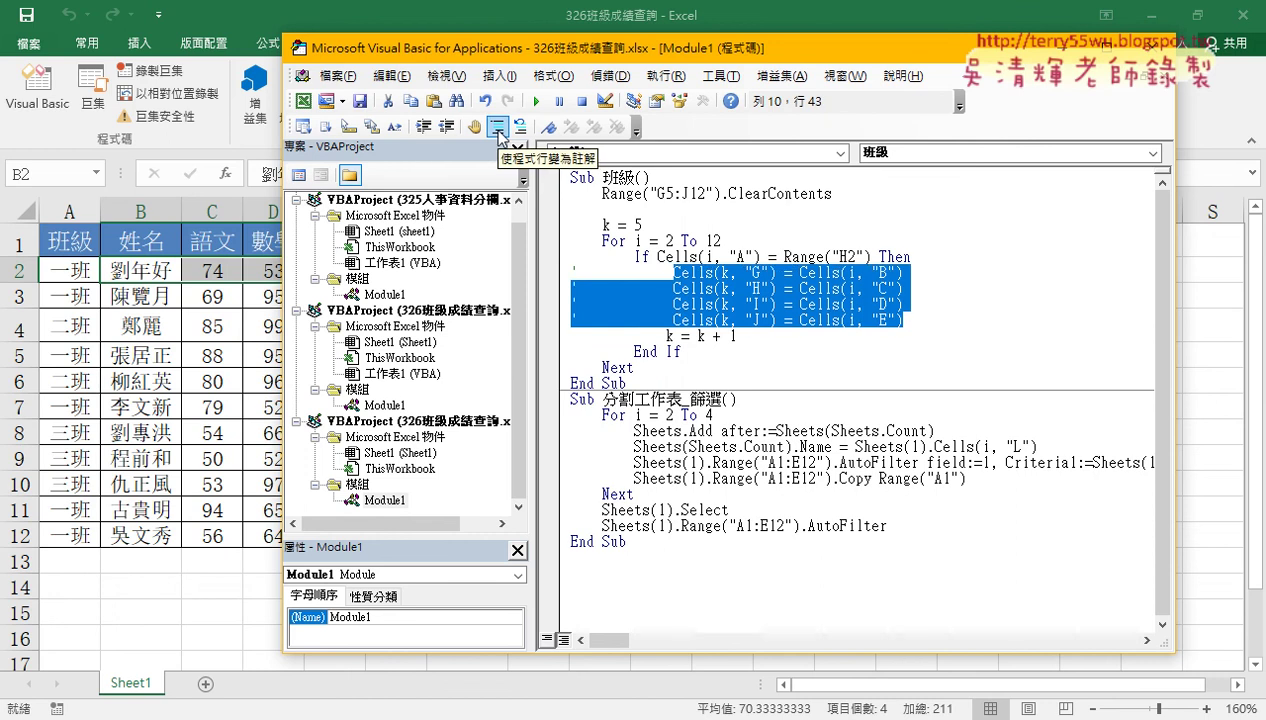
left_click(905, 318)
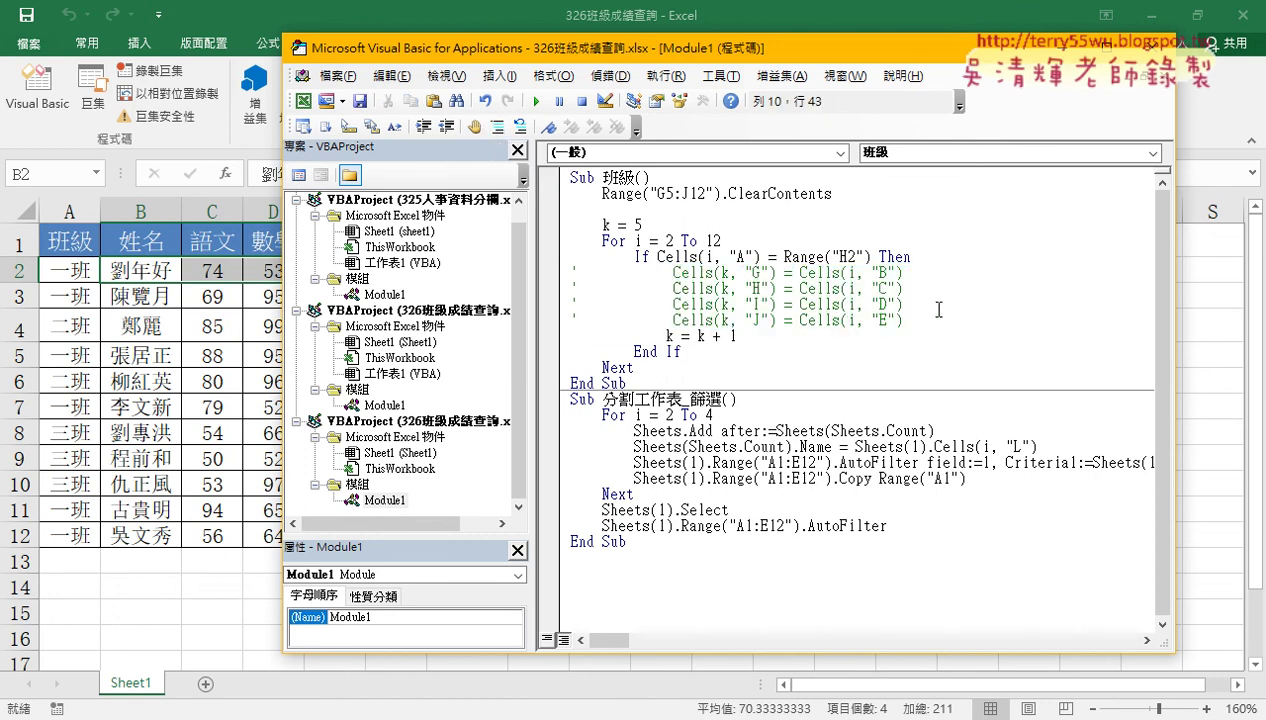
key("Return")
key("Tab")
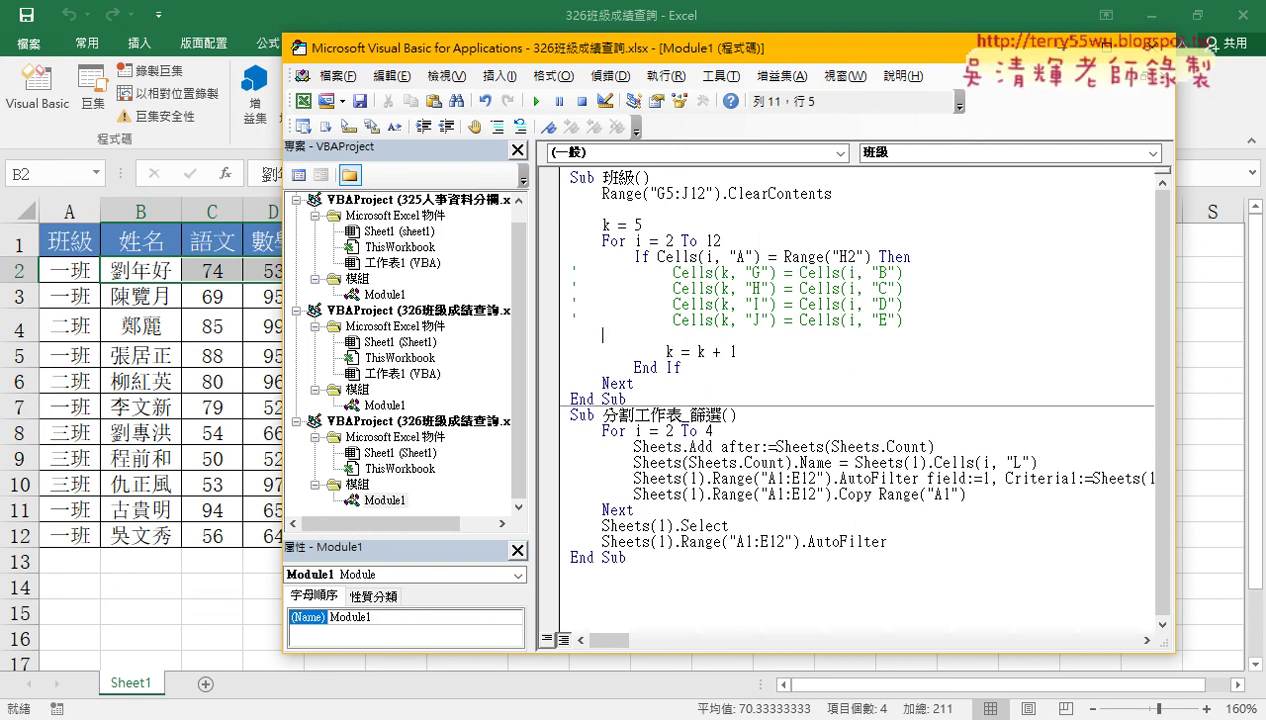
key("Tab")
key("Tab")
type("Y")
key("BackSpace")
type("ra")
type("nge")
type("(\"")
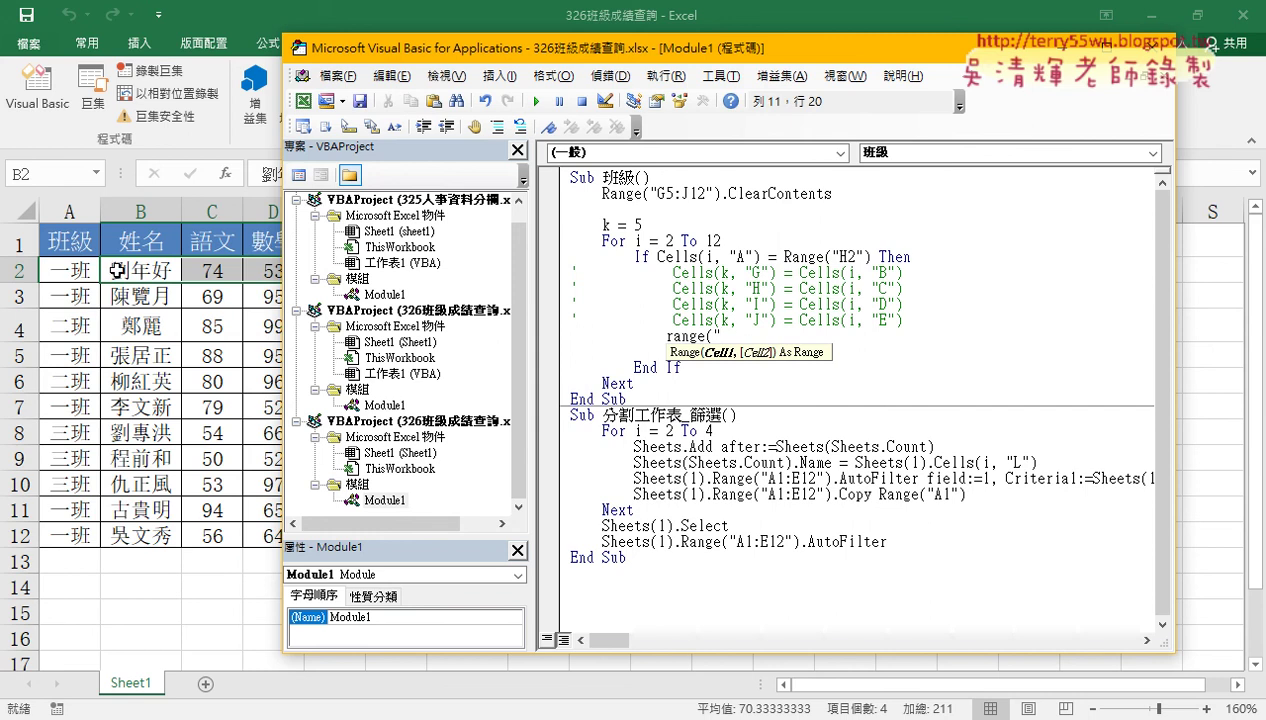
type("B")
type("2:")
type("E2")
type("\").")
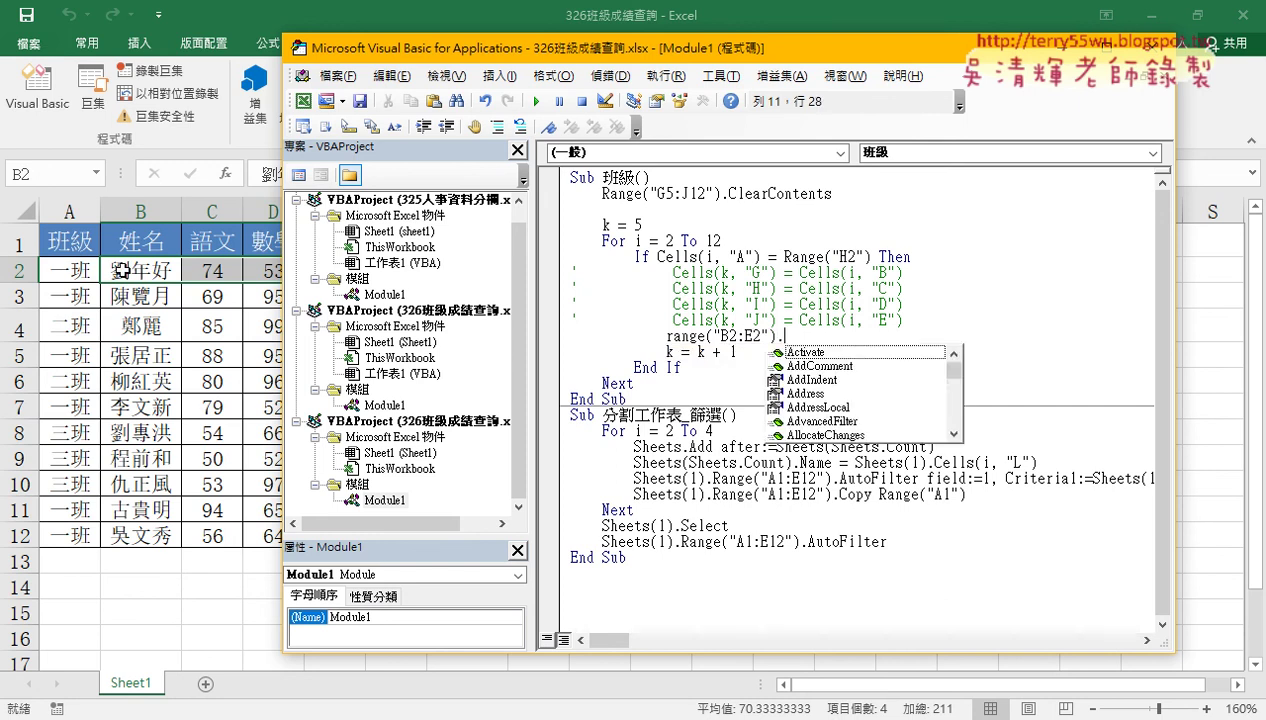
type("copy")
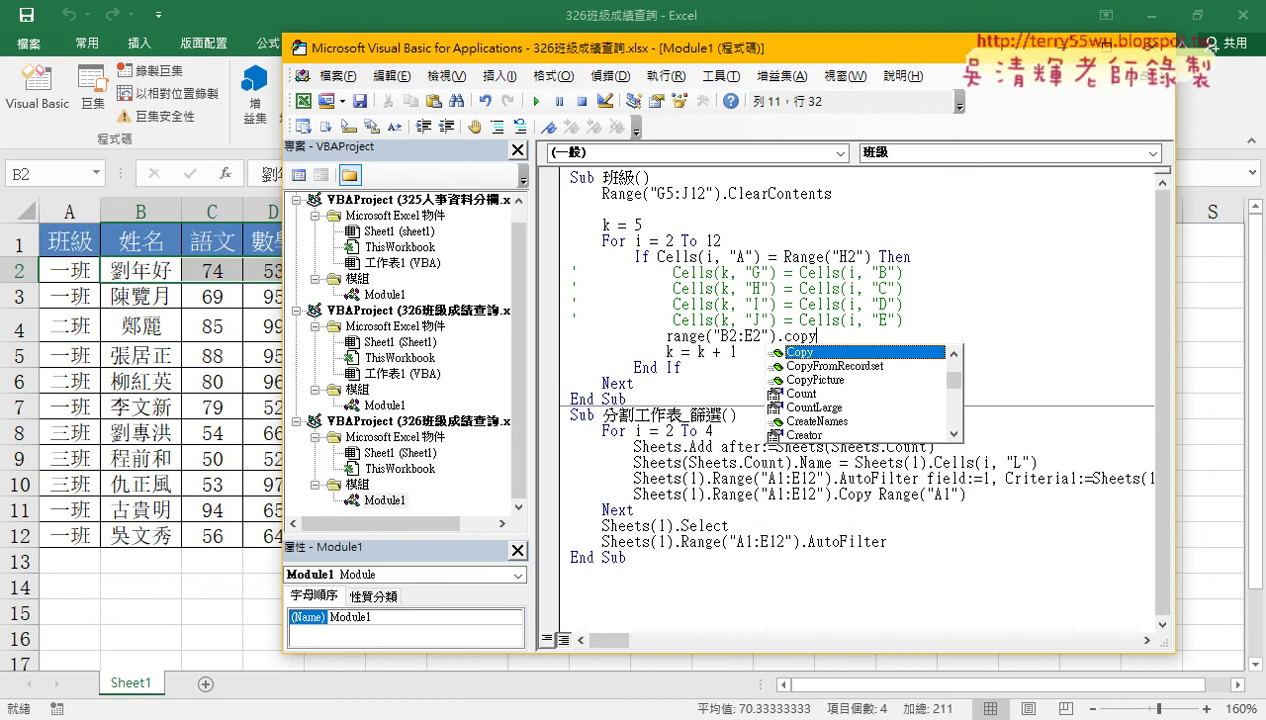
key("space")
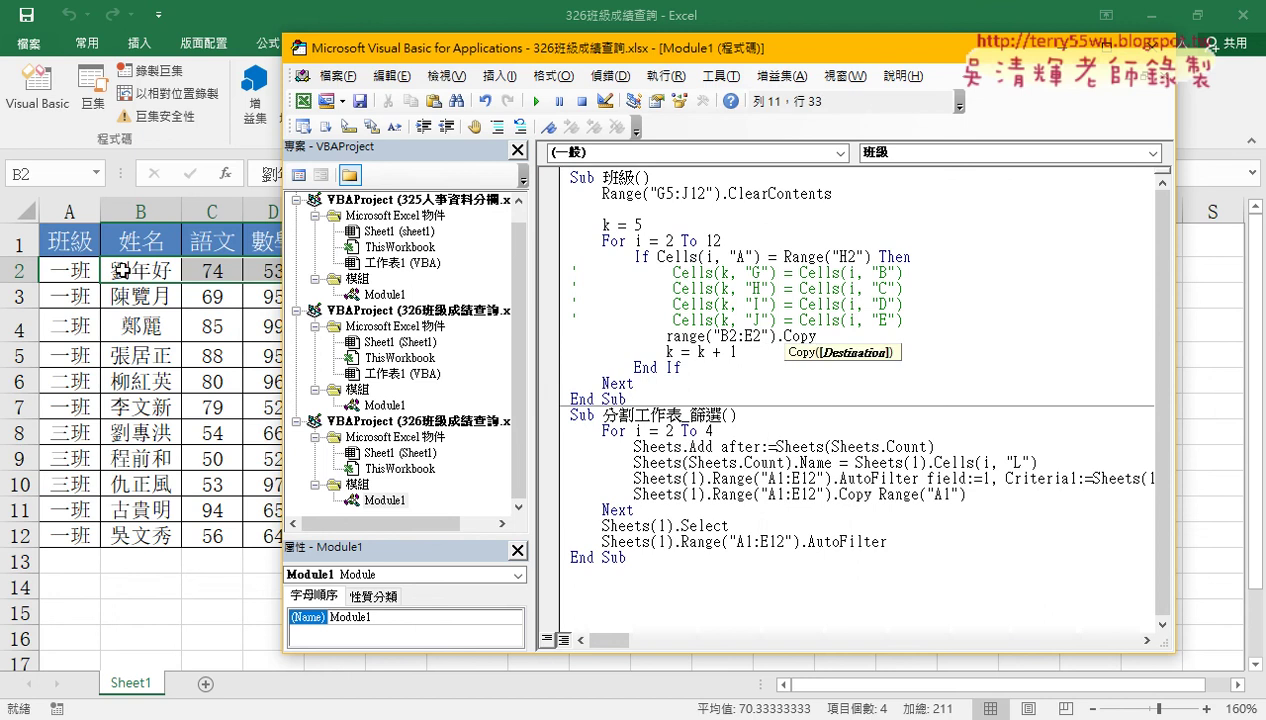
left_click_drag(525, 54, 823, 78)
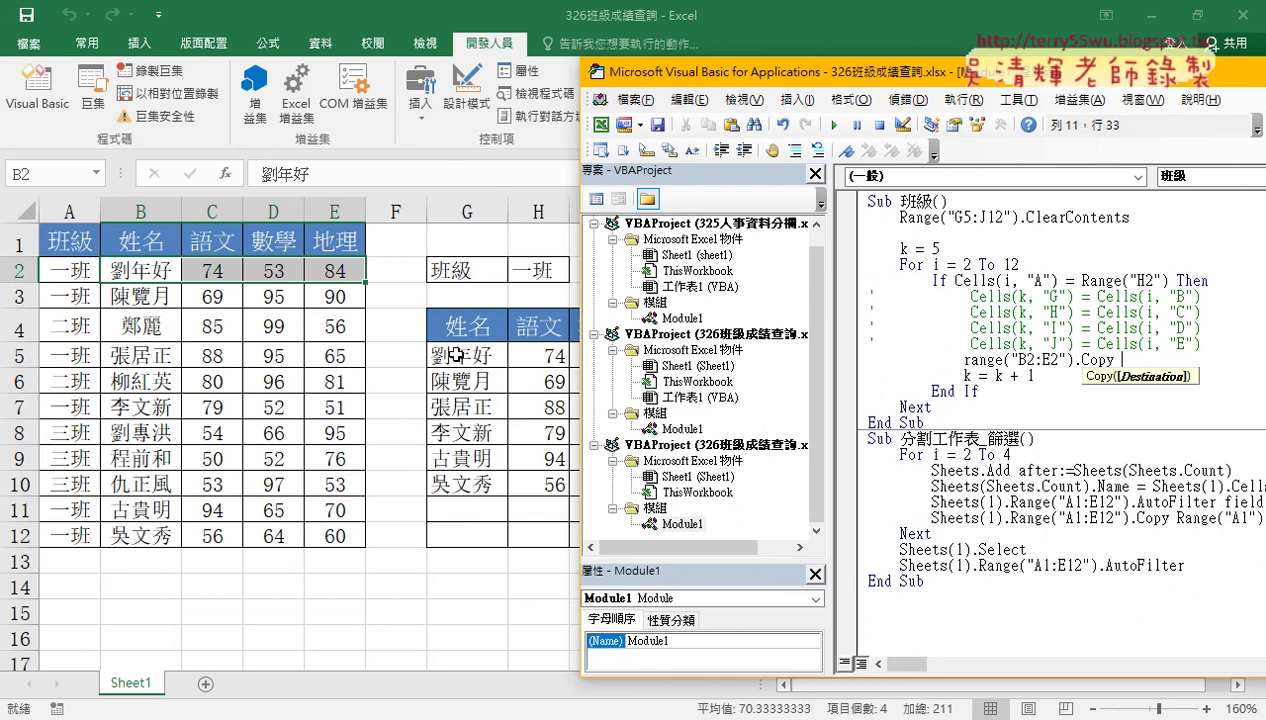
left_click_drag(1072, 296, 969, 297)
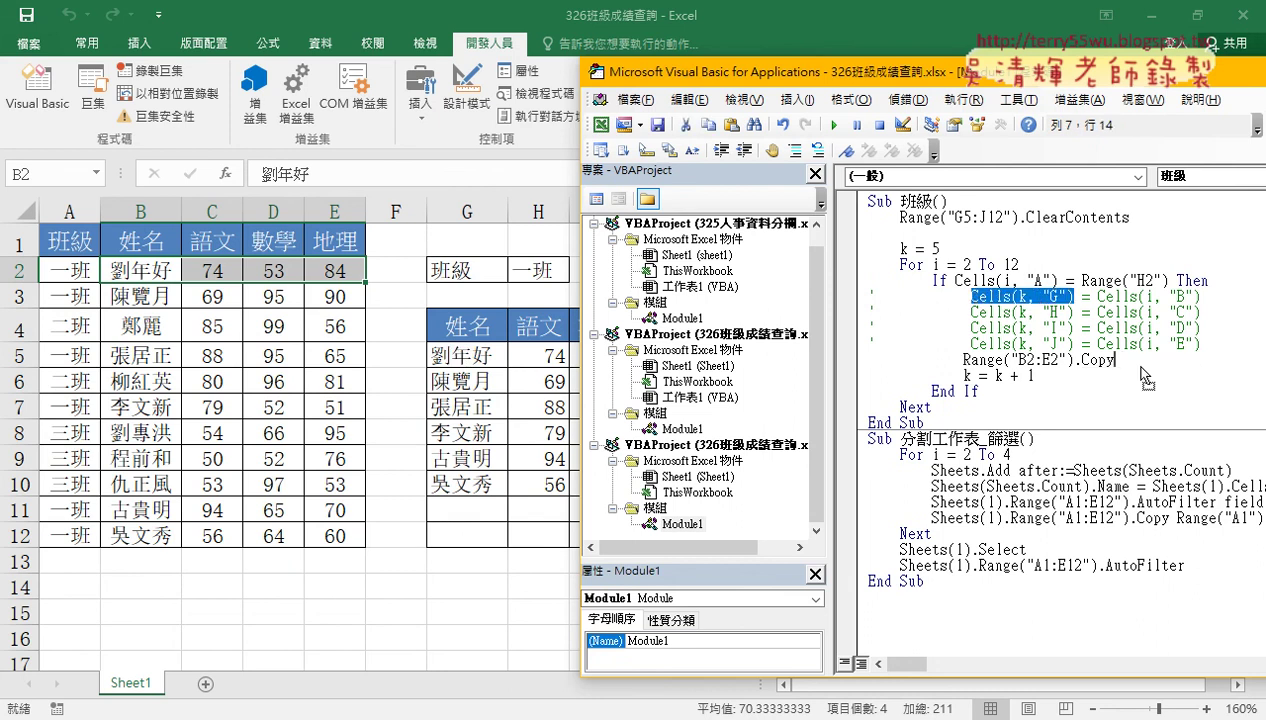
Paste Cells(k, "G") after .Copy as the destination, pointing out row counter k and loop variable i.
key("ctrl+c")
left_click(1115, 360)
key("ctrl+v")
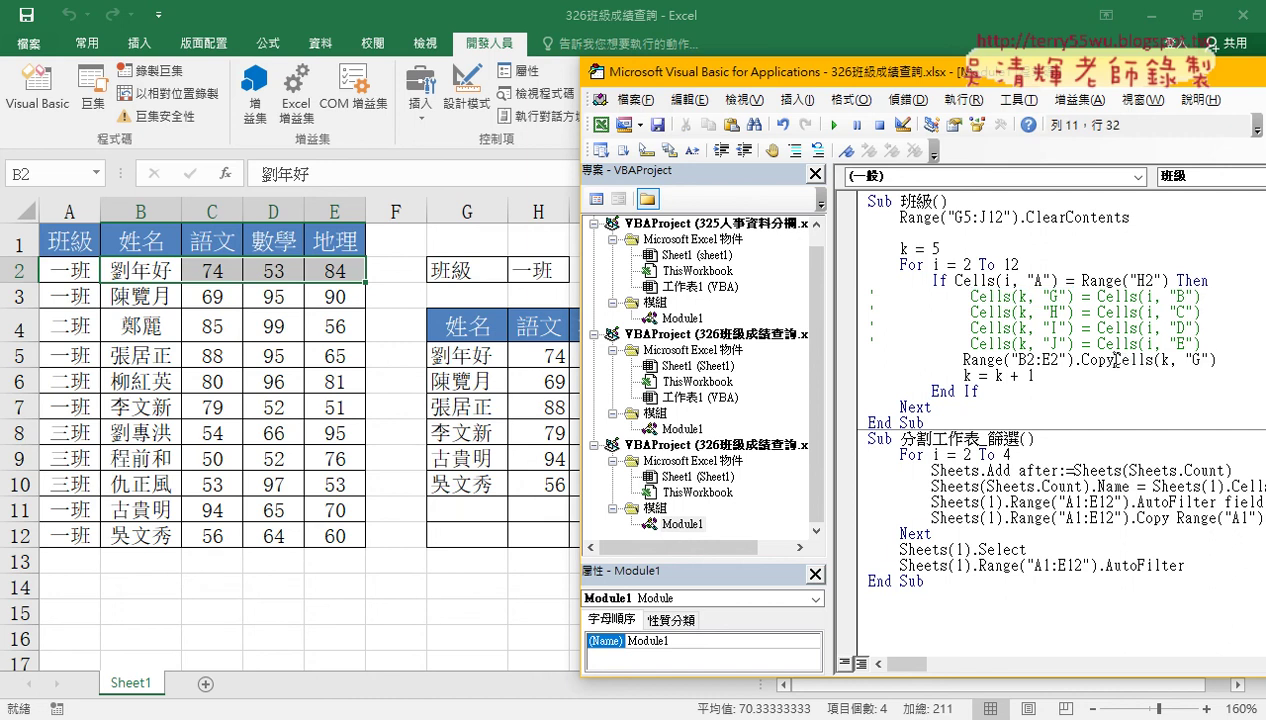
double_click(1172, 360)
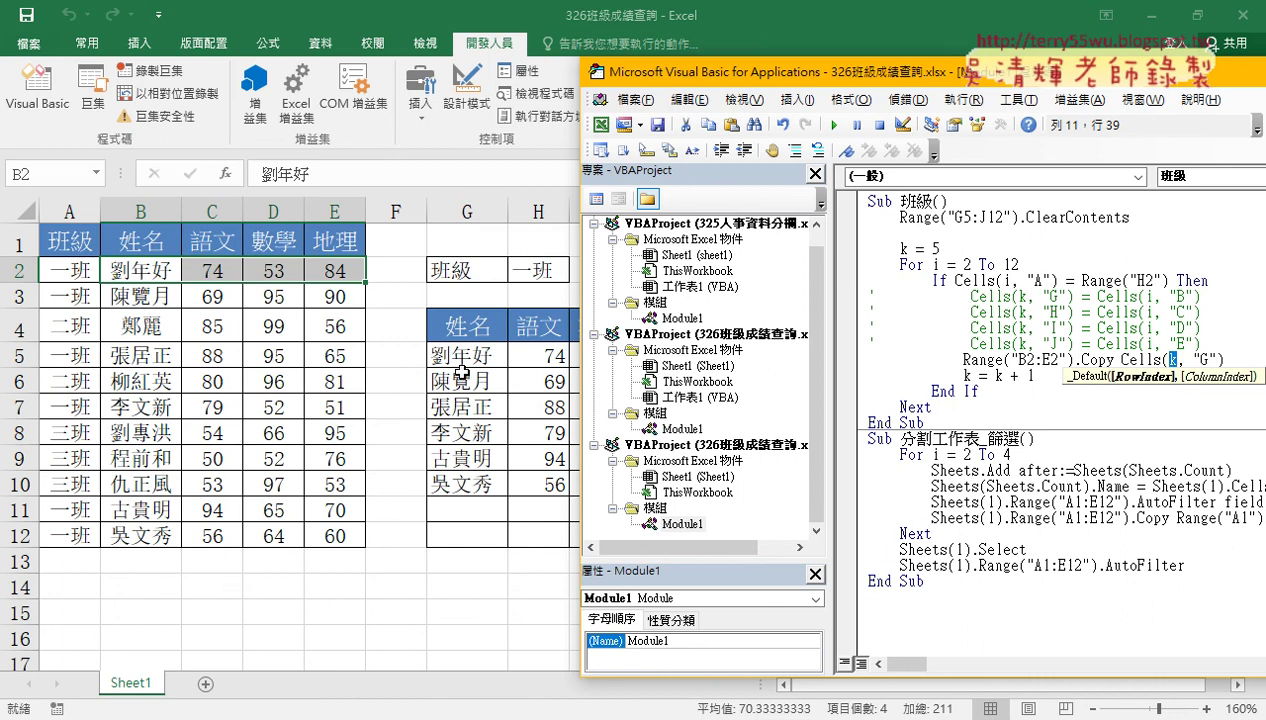
left_click_drag(1058, 360, 1027, 360)
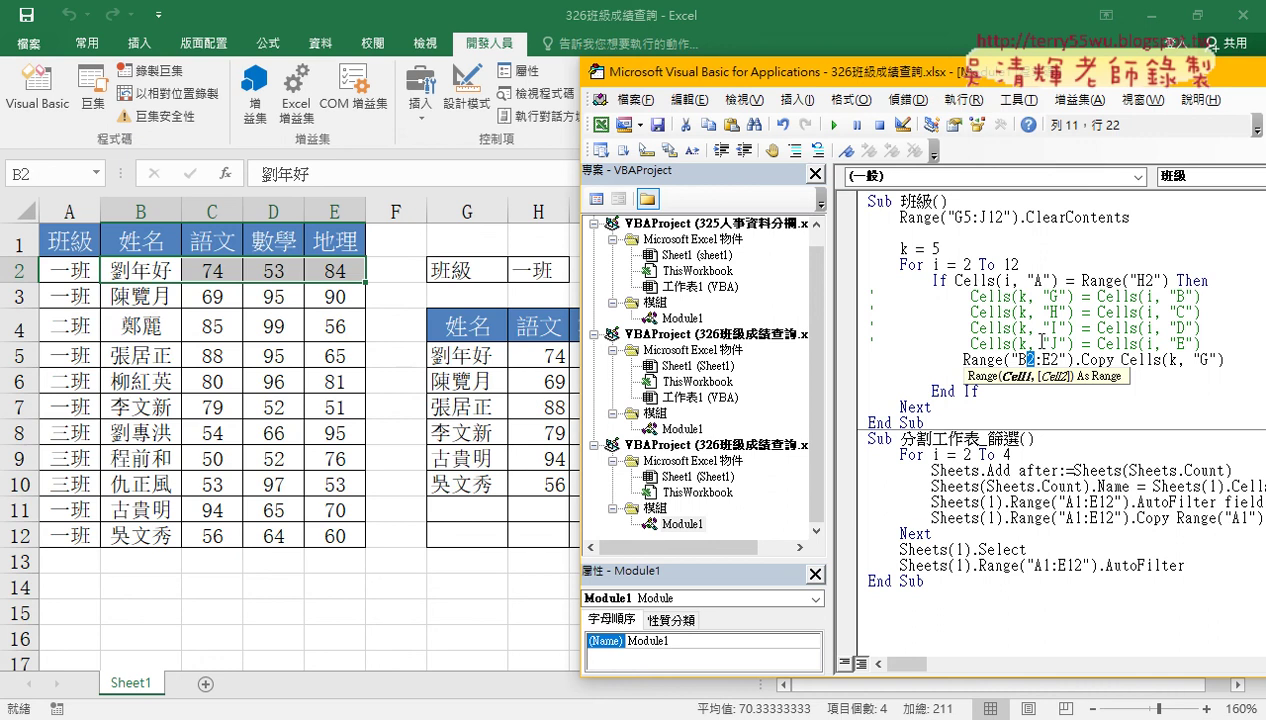
left_click(935, 264)
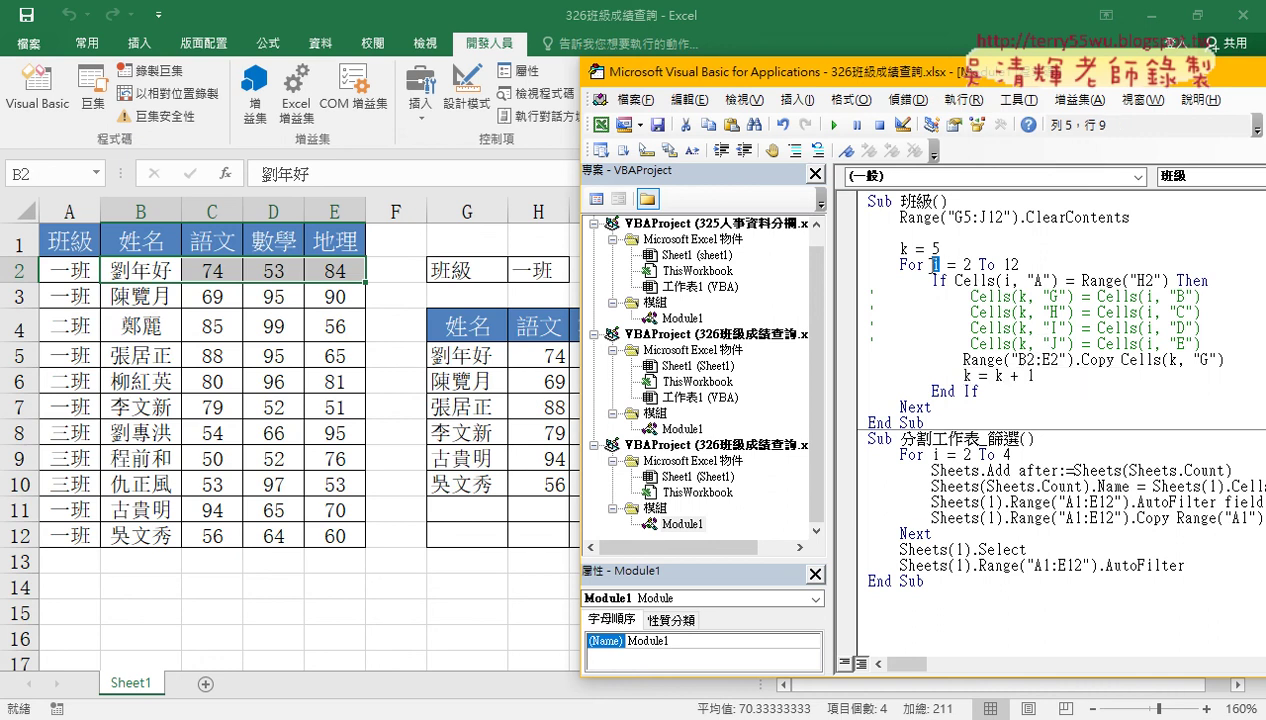
left_click(1028, 360)
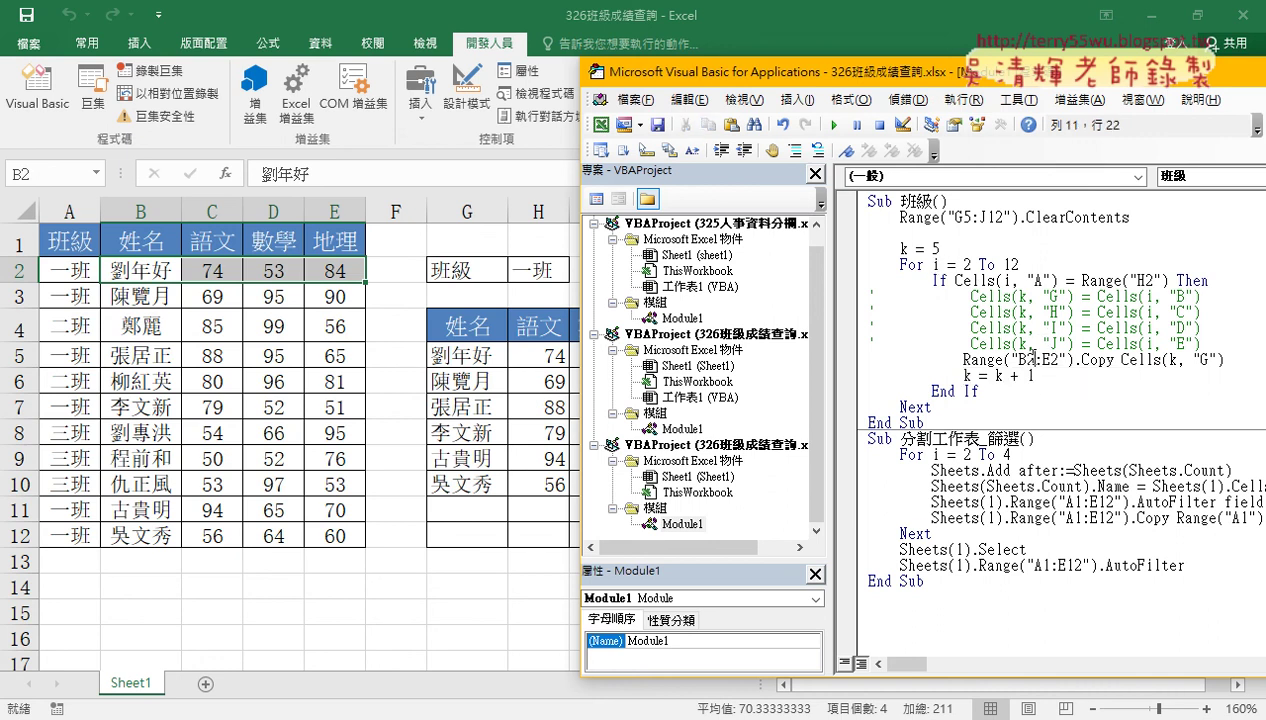
Replace both fixed row 2s to get Range("B" & i & ":E" & i), then add k = k + 1.
key("shift+Left")
type("\" ")
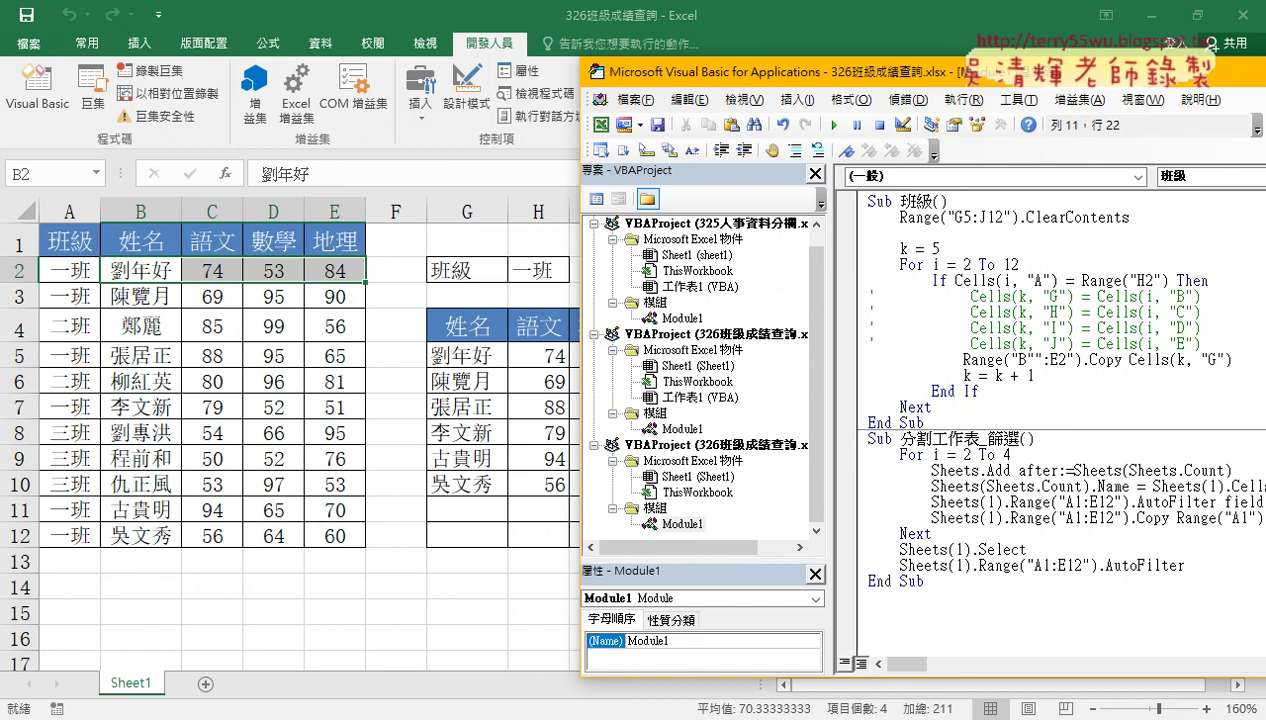
type("&&")
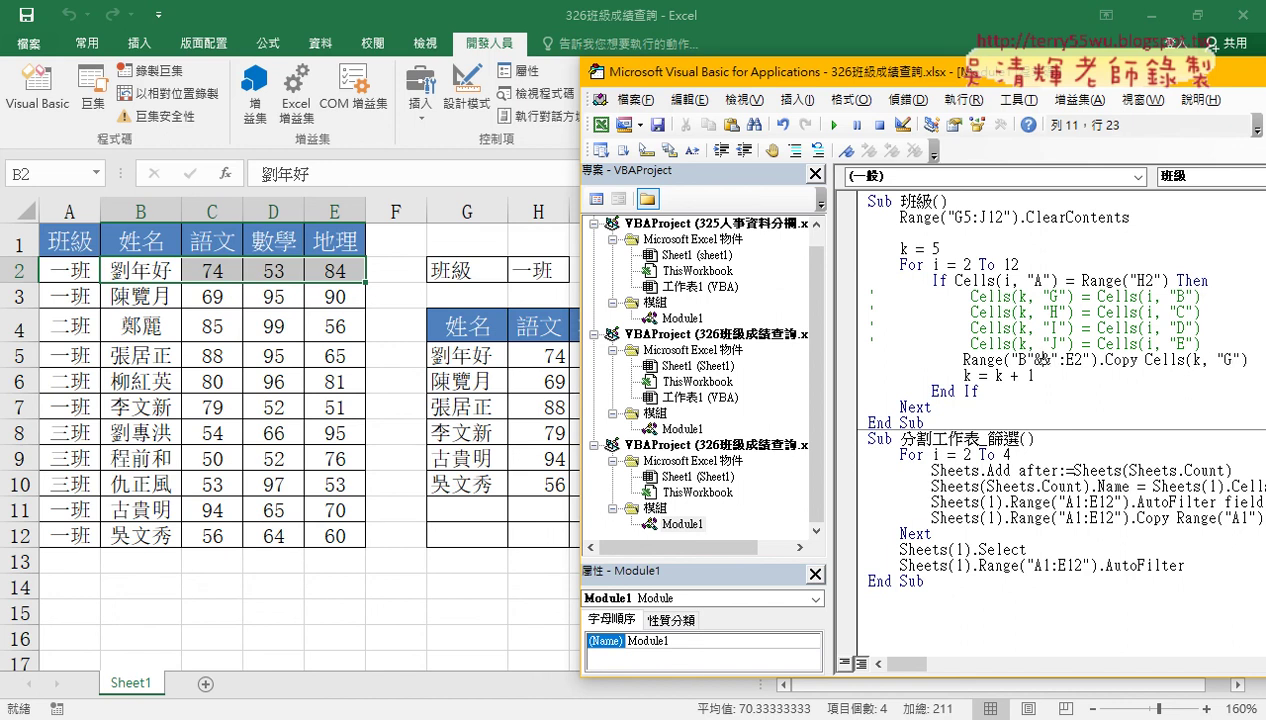
type(" i")
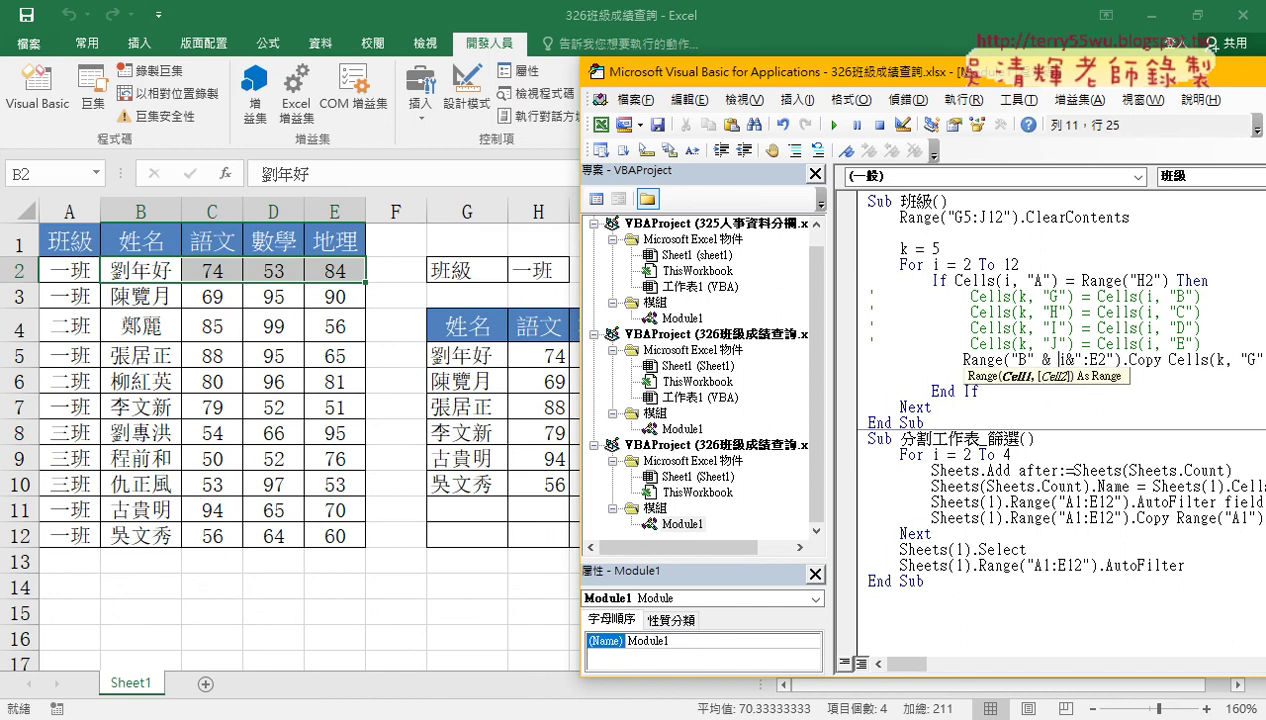
key("Right")
key("Right")
key("Right")
key("Right")
key("Right")
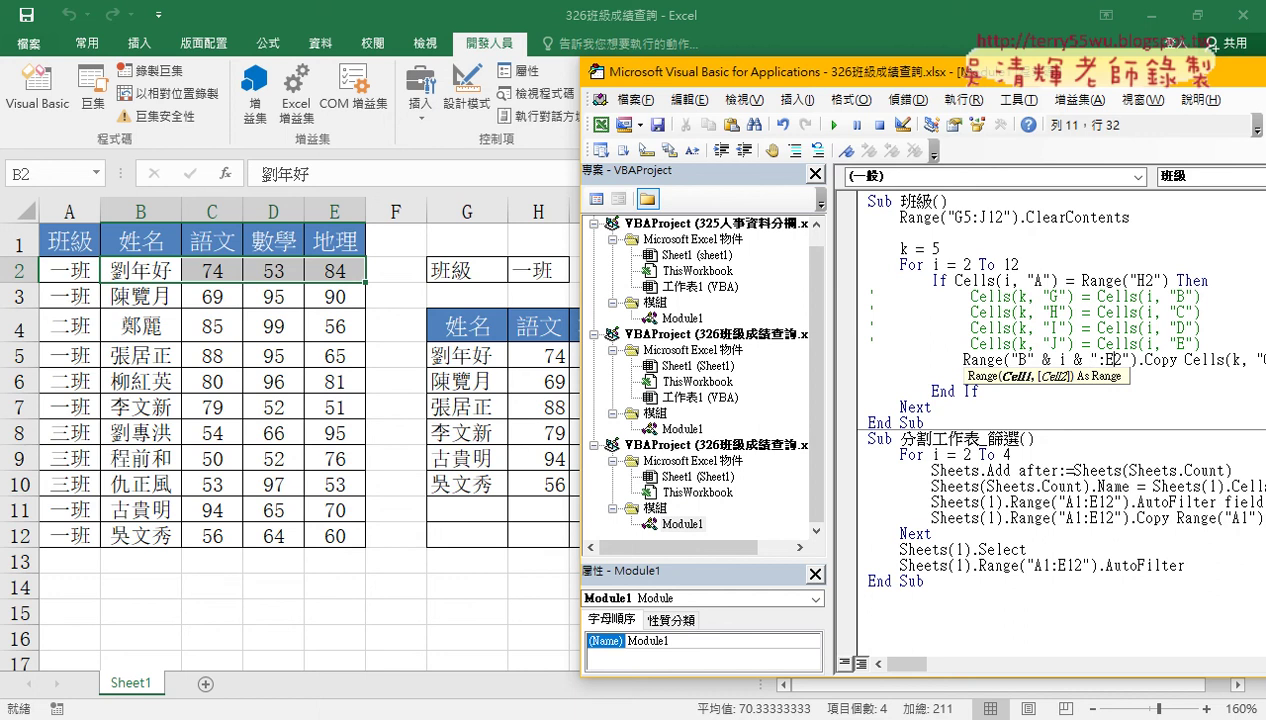
key("Delete")
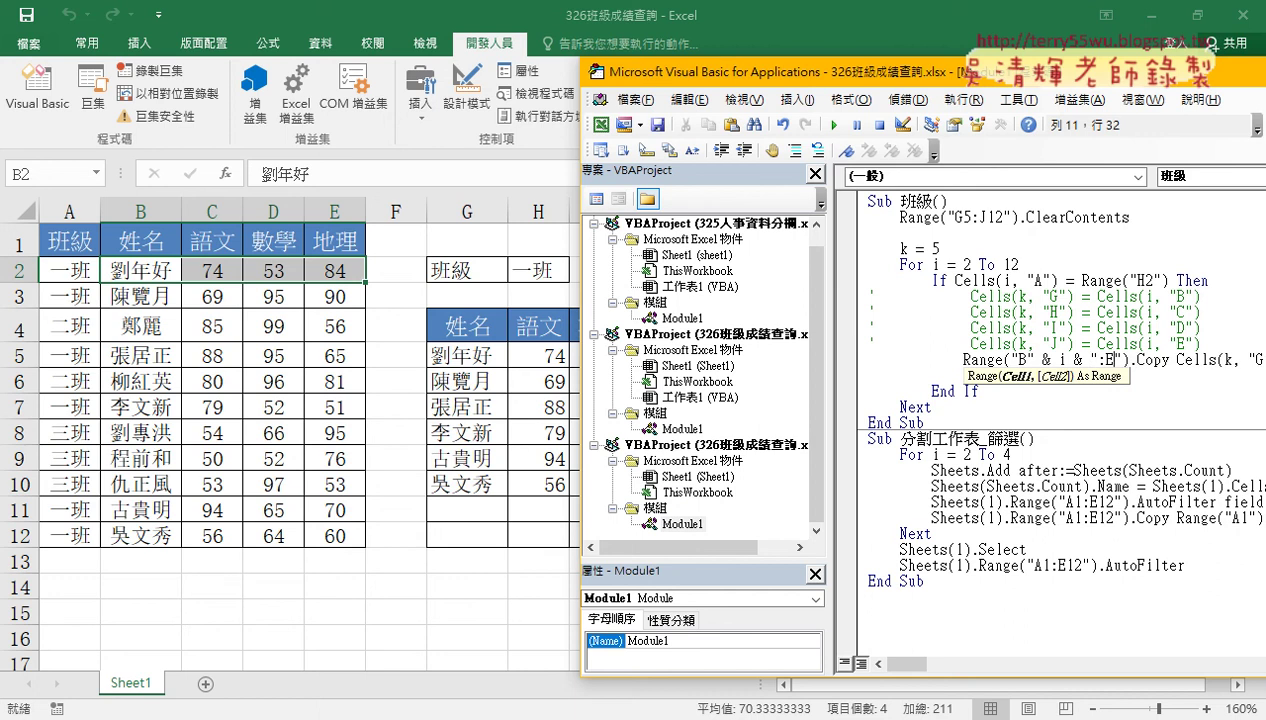
key("Right")
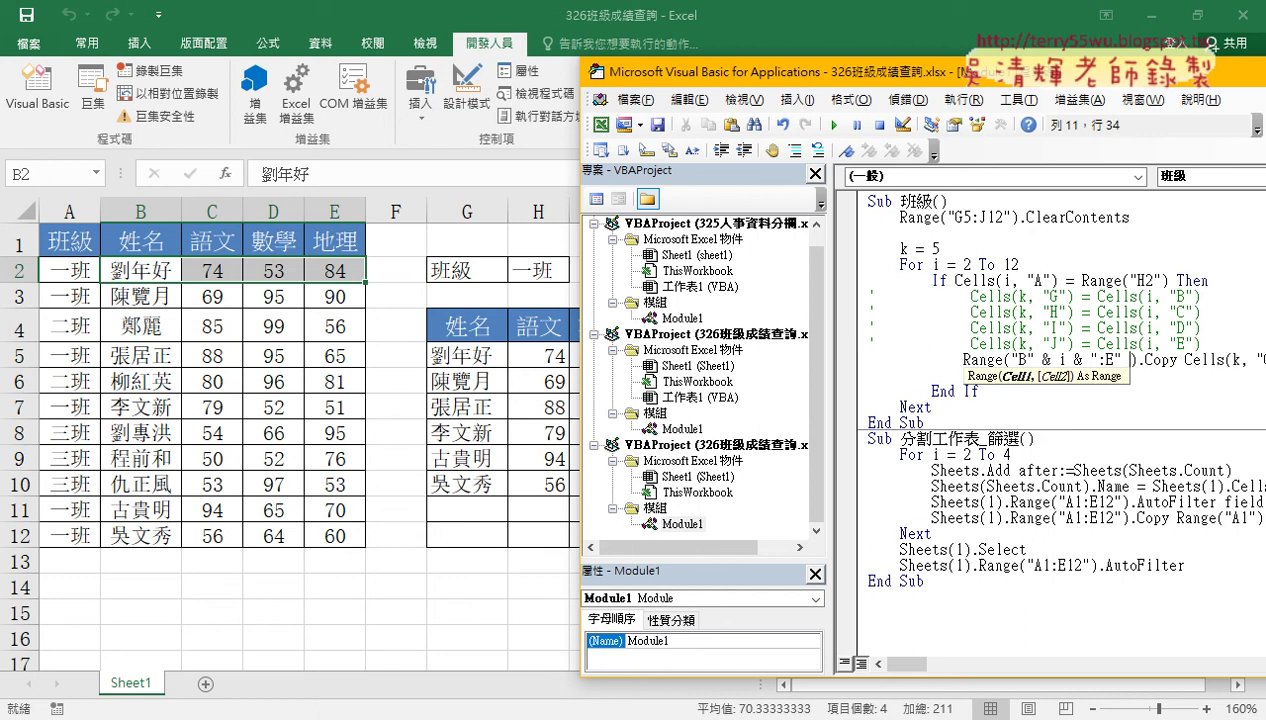
type("& ")
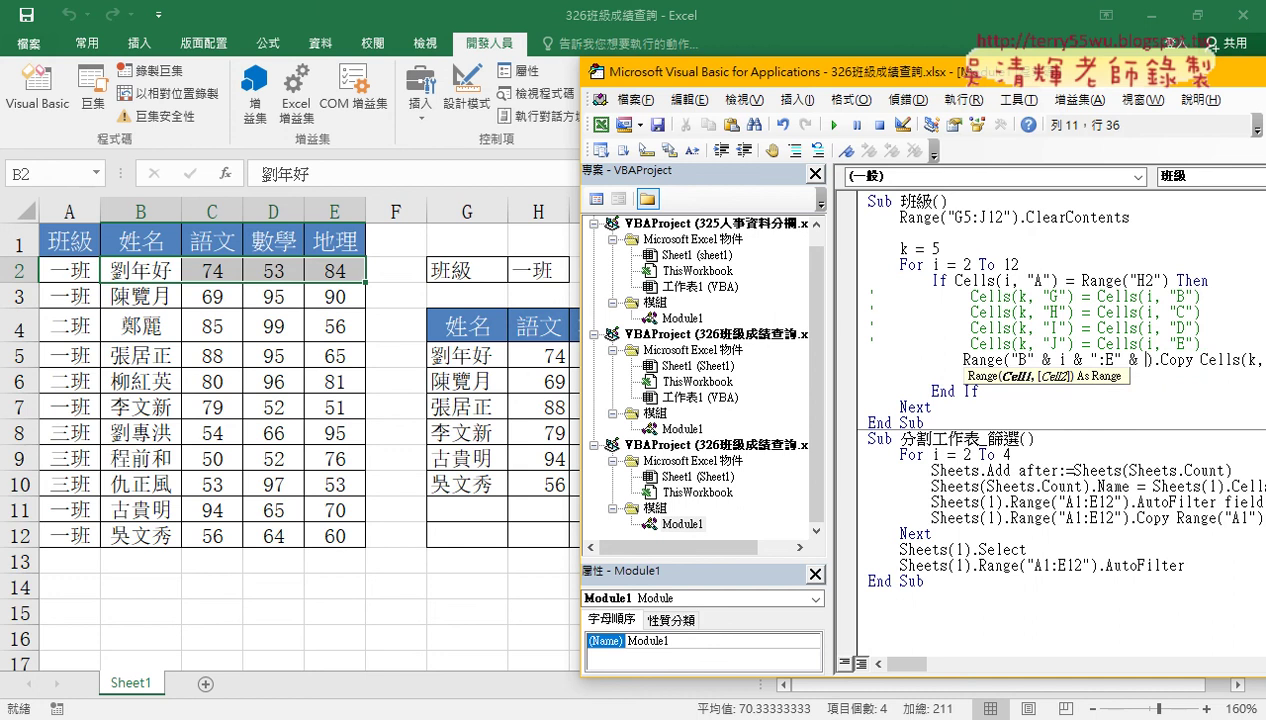
type("i")
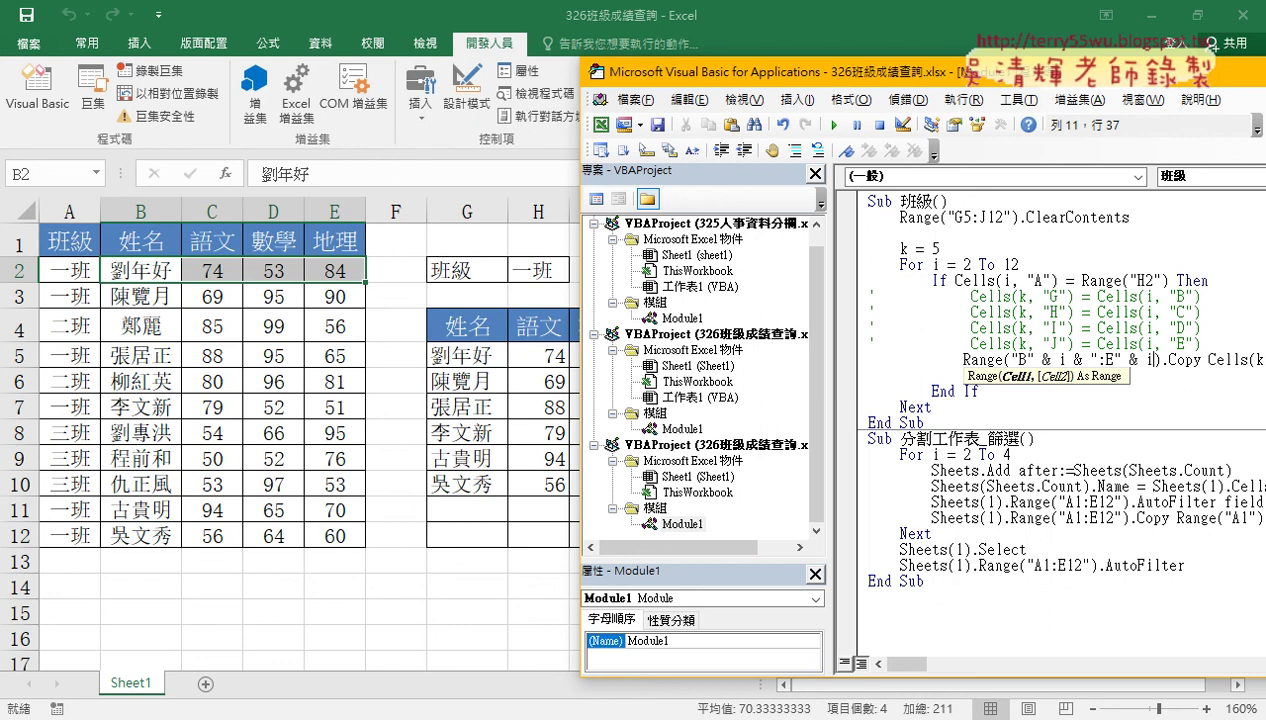
key("Return")
type("k = k + 1")
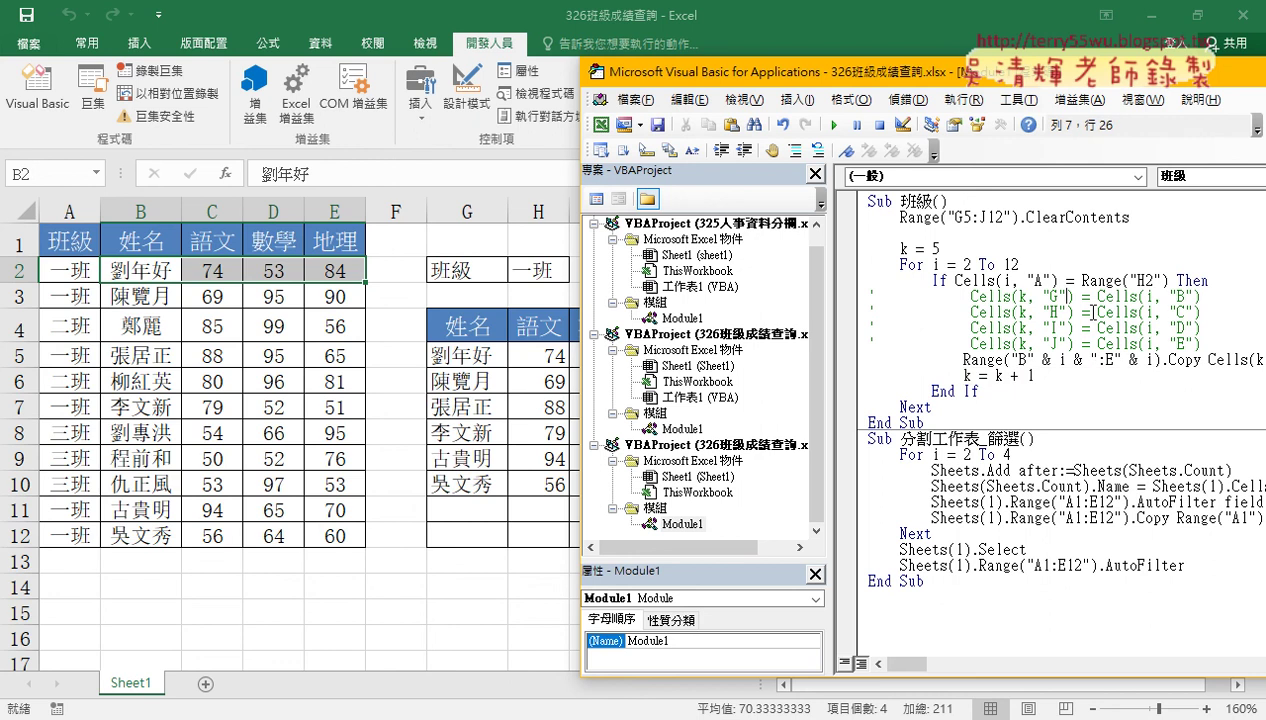
left_click_drag(988, 76, 652, 72)
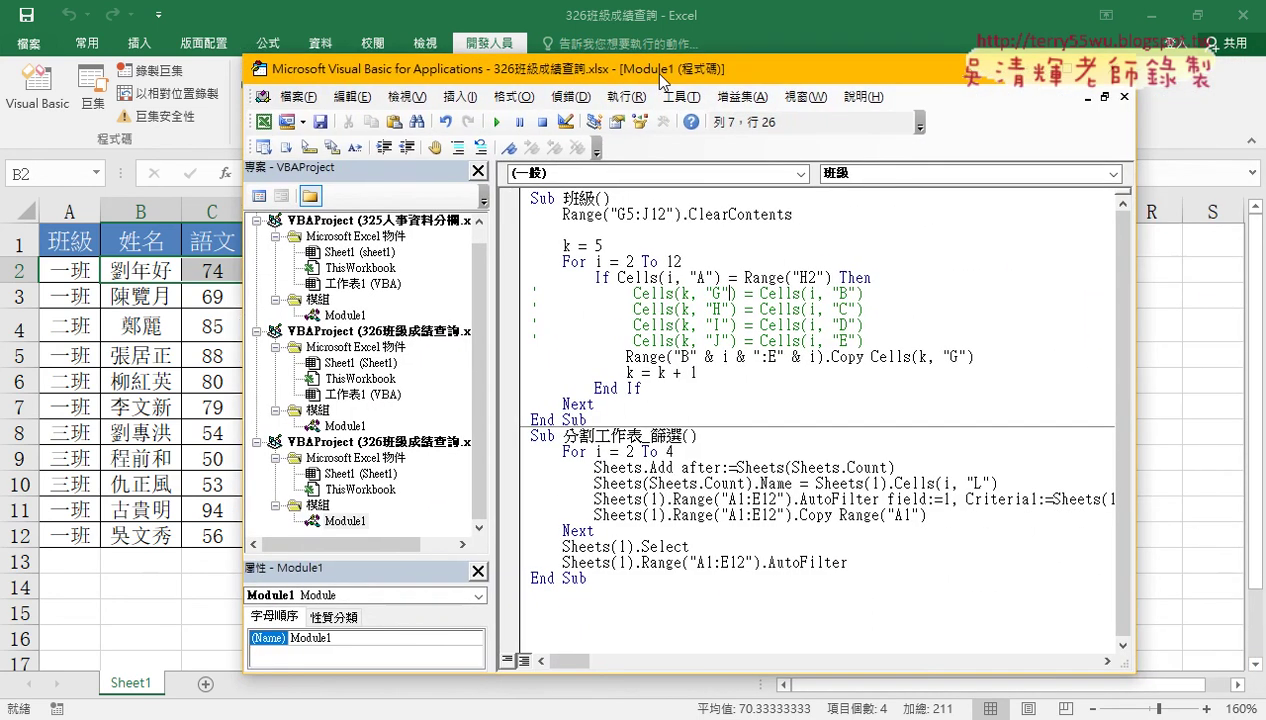
left_click_drag(866, 340, 501, 292)
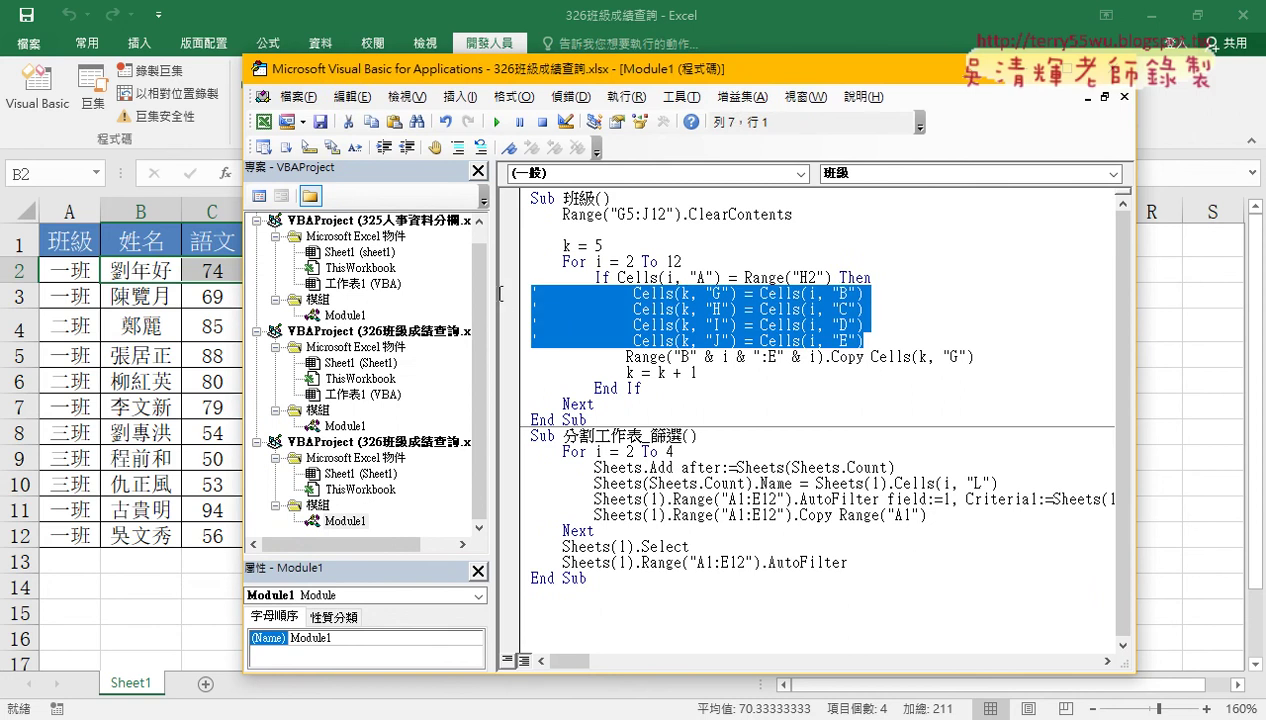
left_click_drag(974, 356, 870, 357)
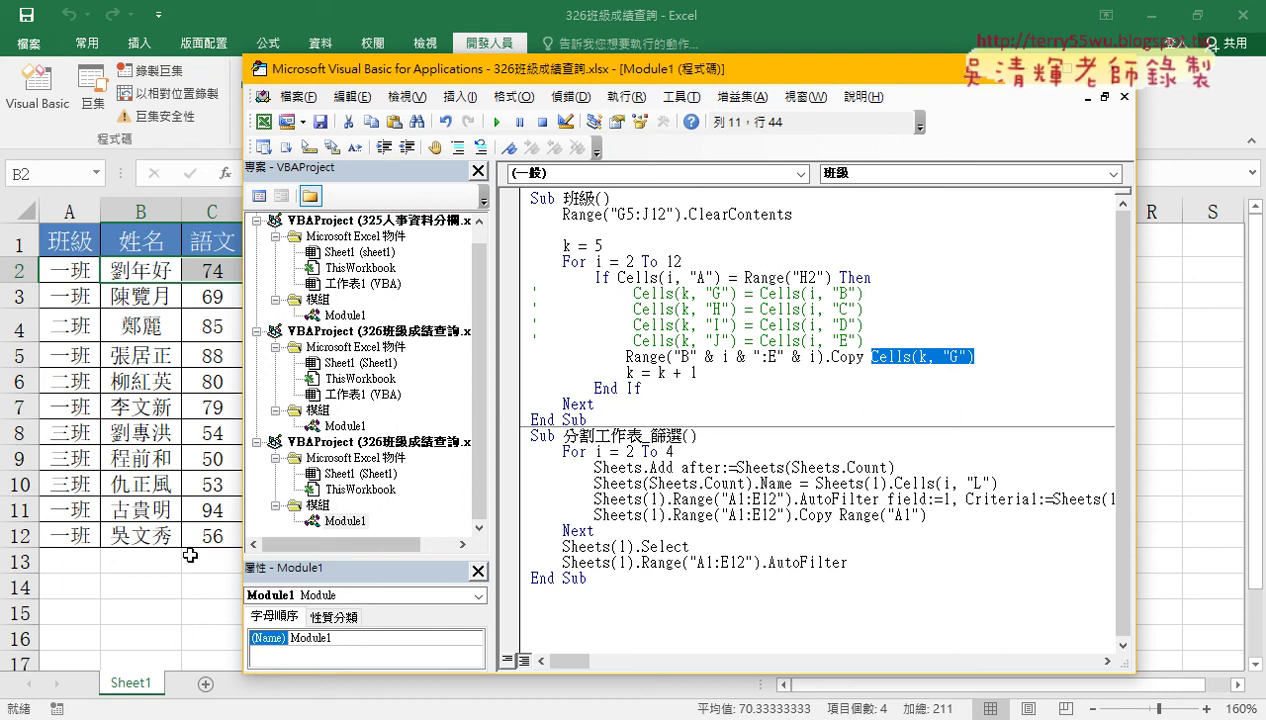
Test the macro by setting H2 to 二班, then 三班, then back to 一班.
left_click(170, 484)
left_click(545, 270)
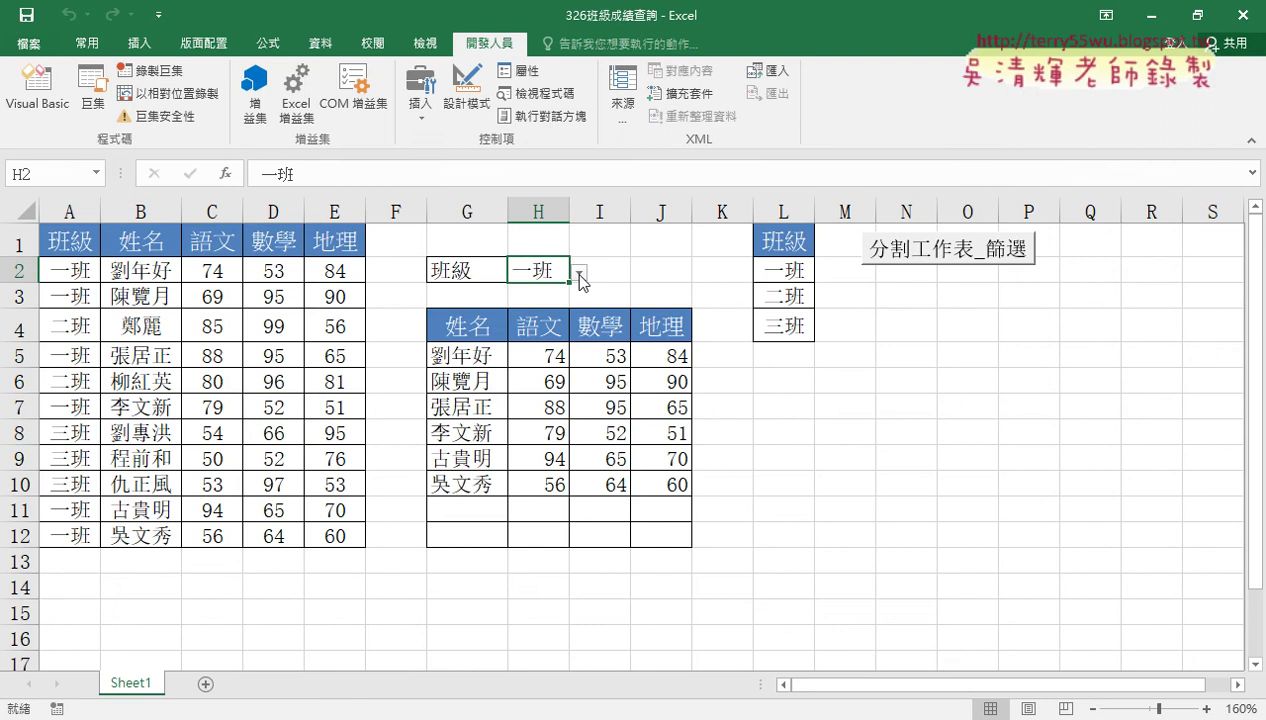
left_click(580, 272)
left_click(549, 315)
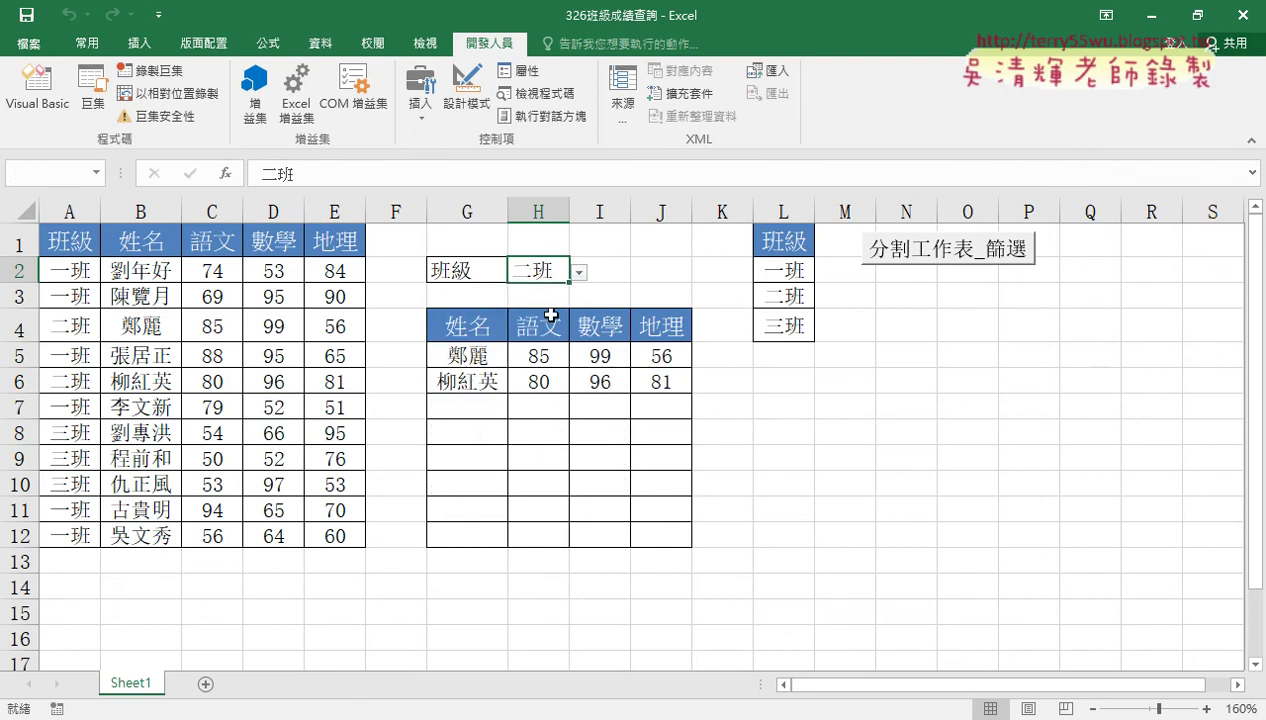
left_click(580, 272)
left_click(571, 338)
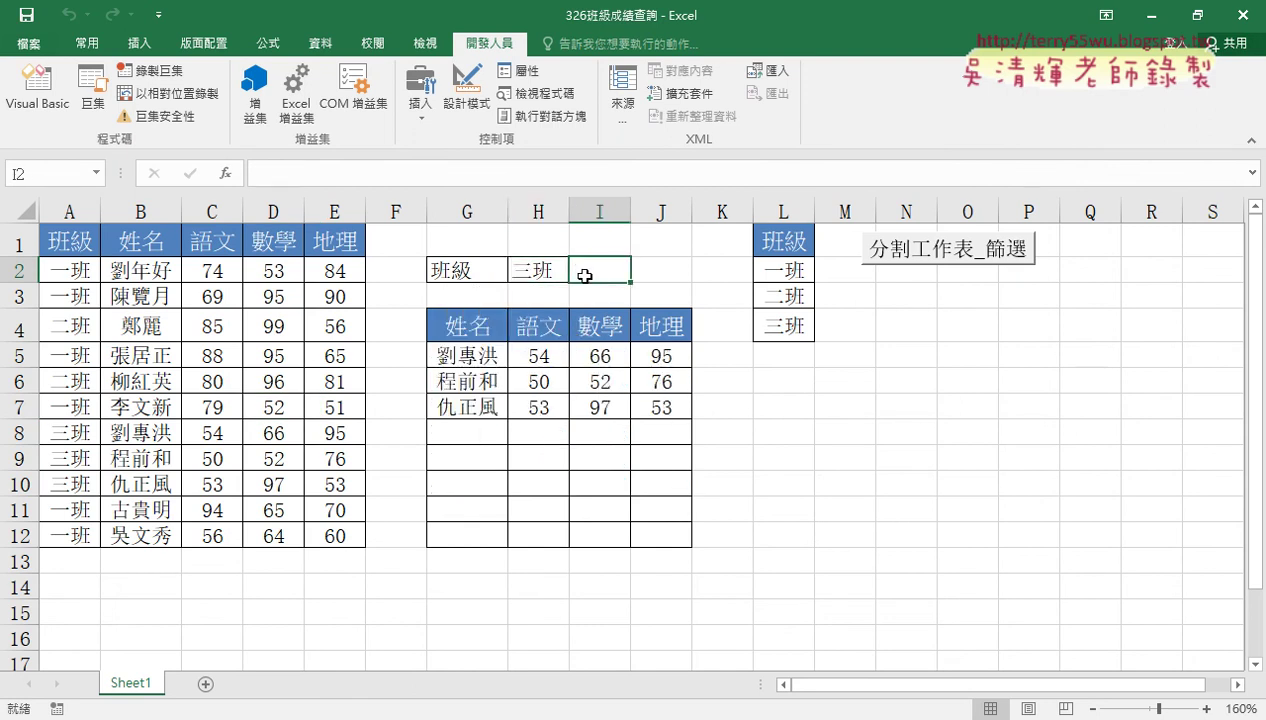
left_click(579, 273)
left_click(544, 295)
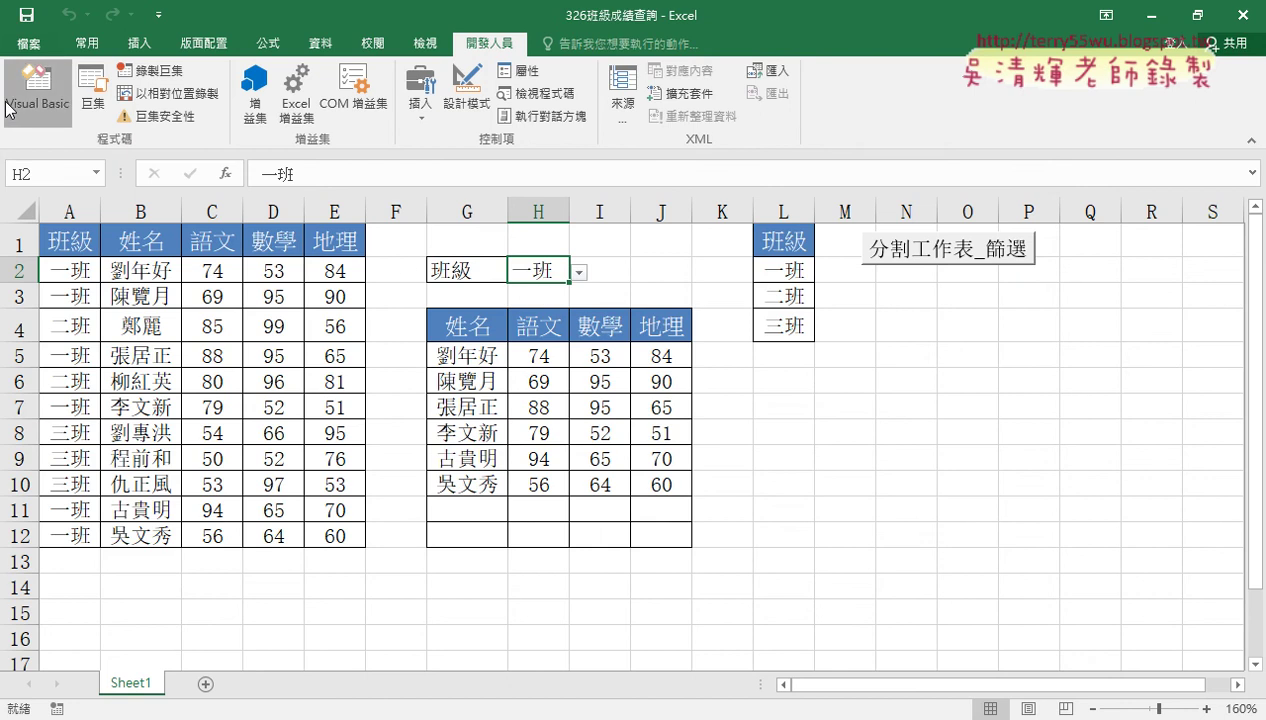
Reopen the VBA editor and select the four commented-out Cells lines in the 班級 macro.
left_click(37, 88)
left_click_drag(864, 341, 509, 300)
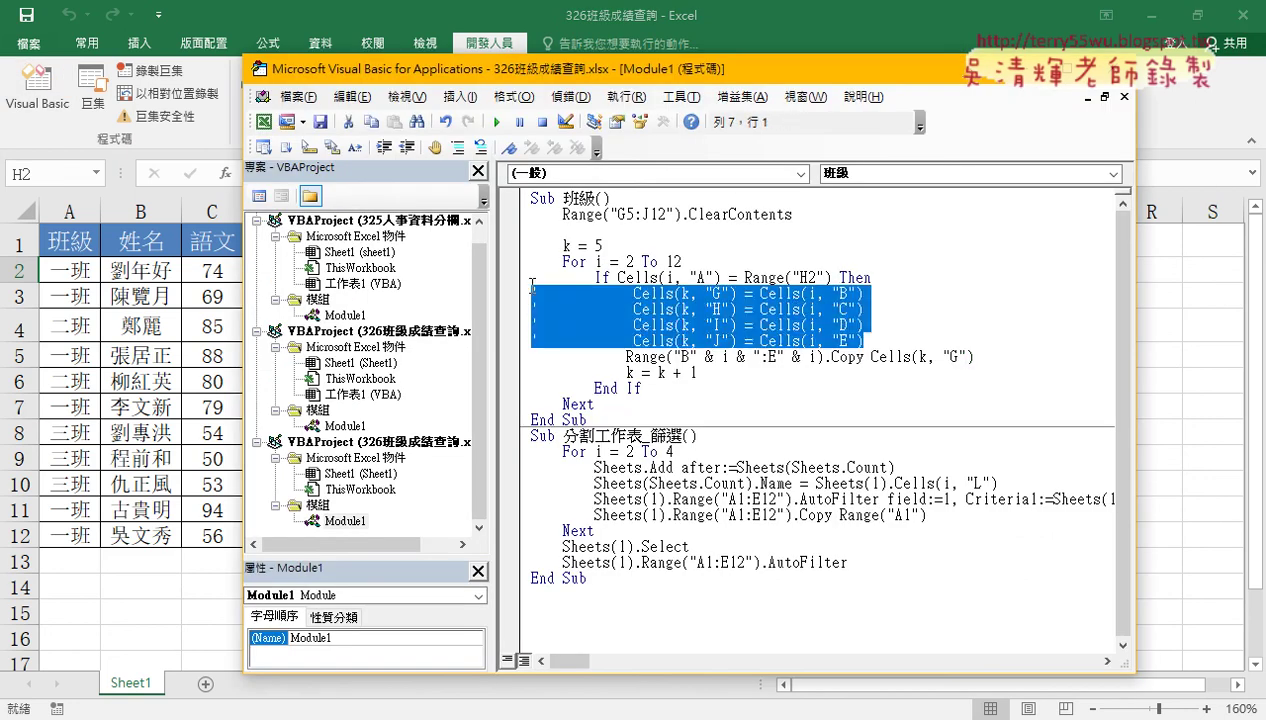